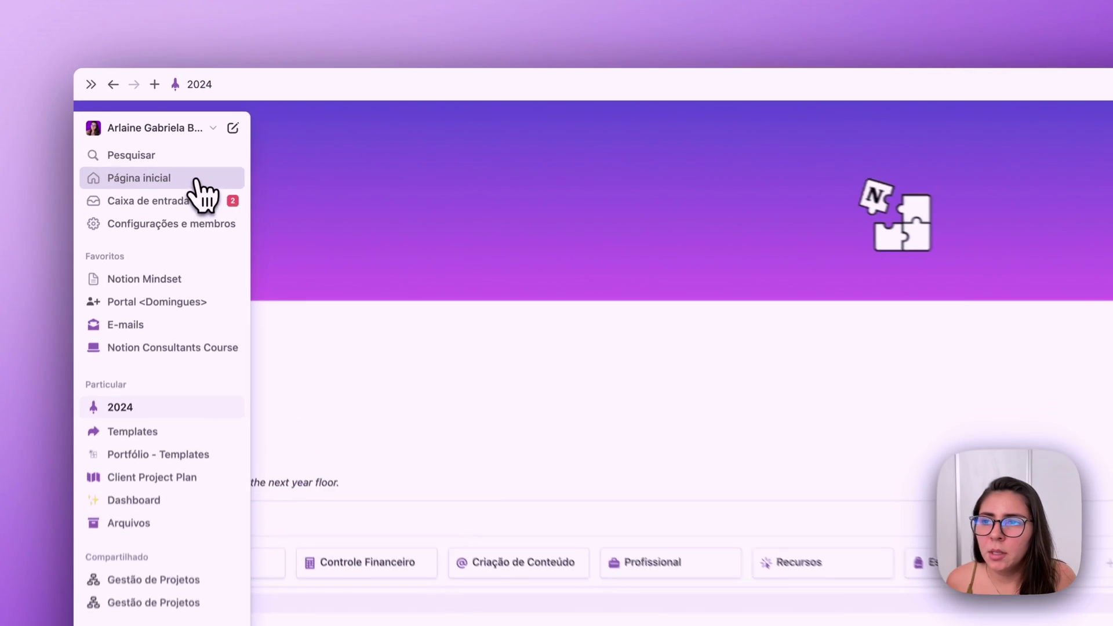
# - Open the Página inicial and set the greeting's nickname to the person's first name with an exclamation mark
pyautogui.click(187, 127)
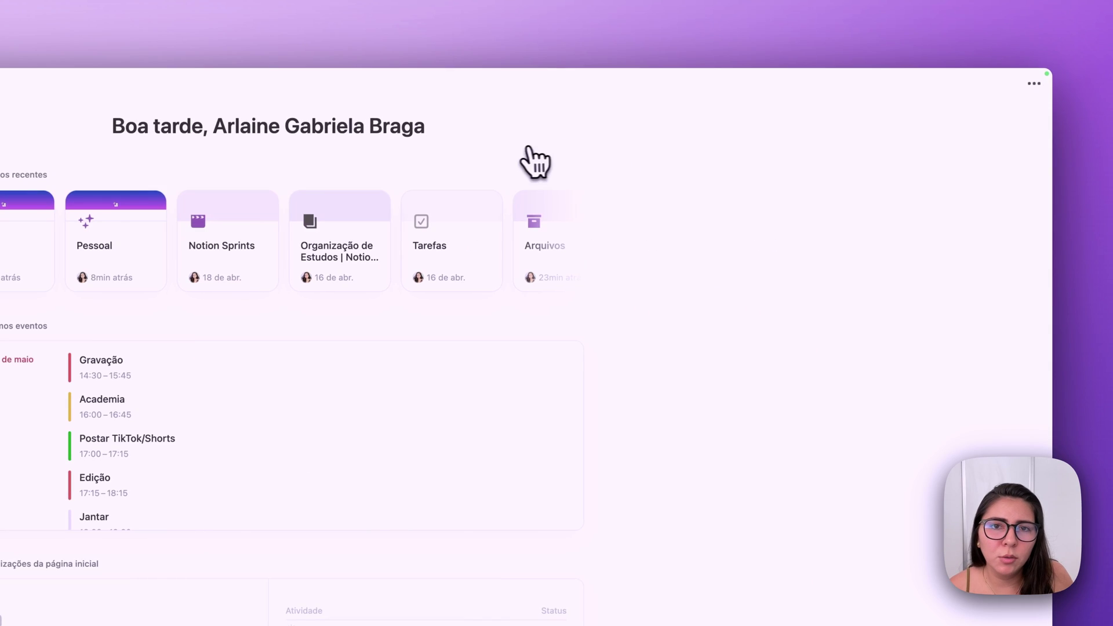
pyautogui.click(338, 133)
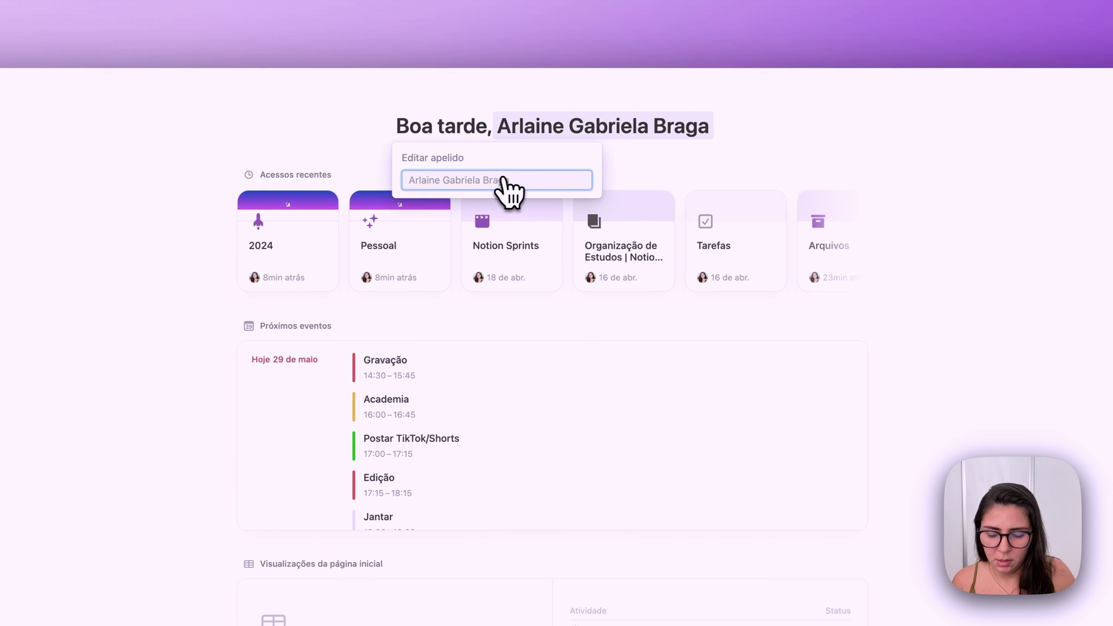
pyautogui.write('Arlaine!')
pyautogui.press('Return')
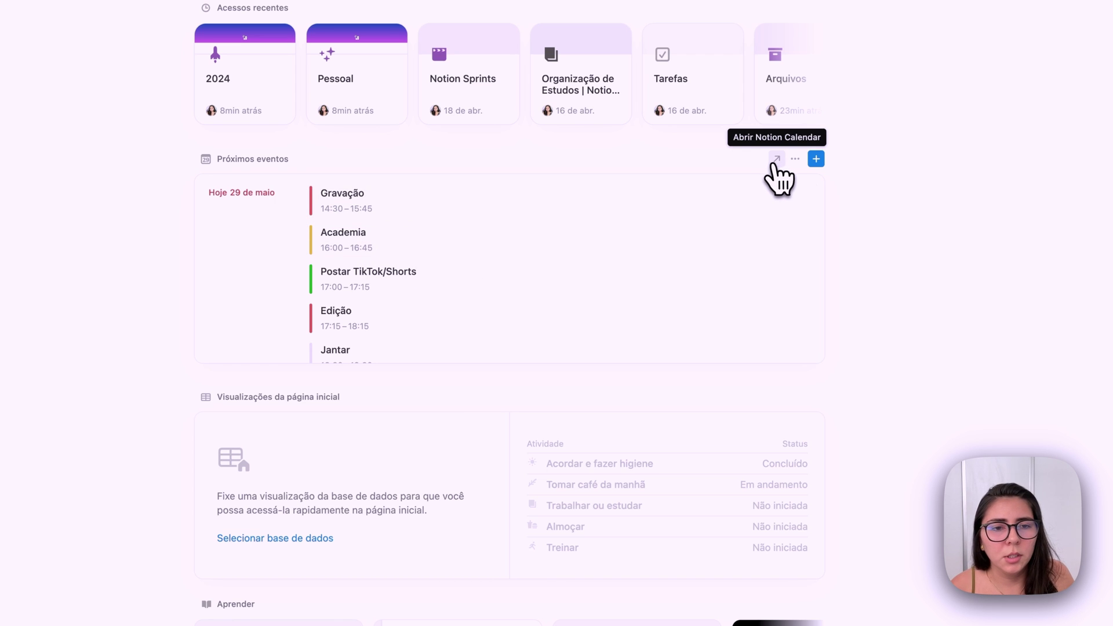
# - Turn off calendar app mirroring (Espelhar app de calendário) for the Próximos eventos widget
pyautogui.click(795, 159)
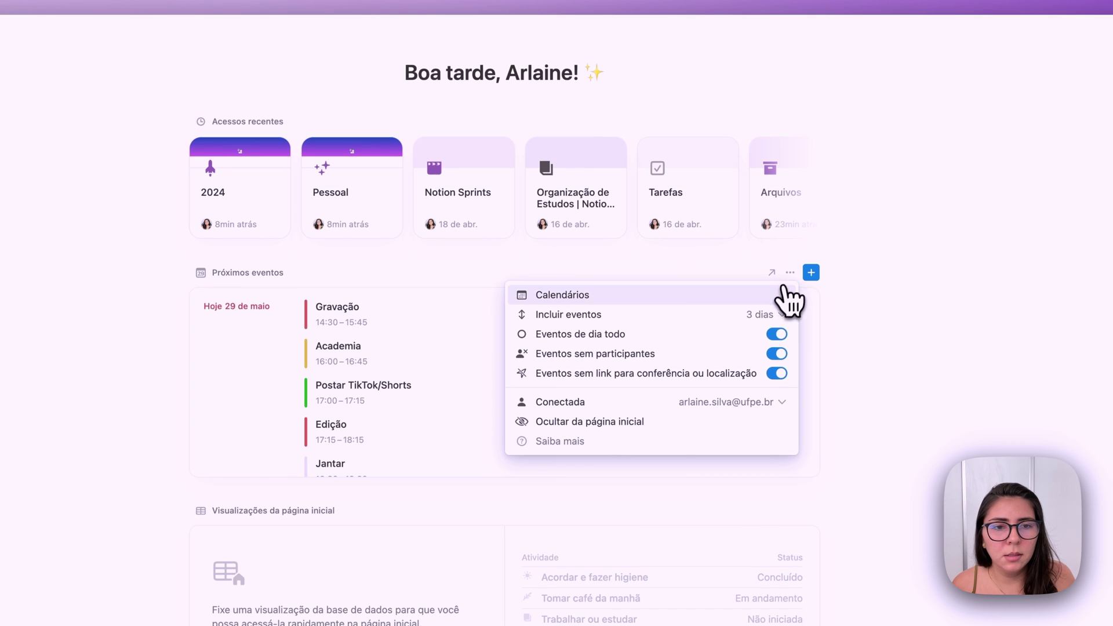
pyautogui.click(786, 295)
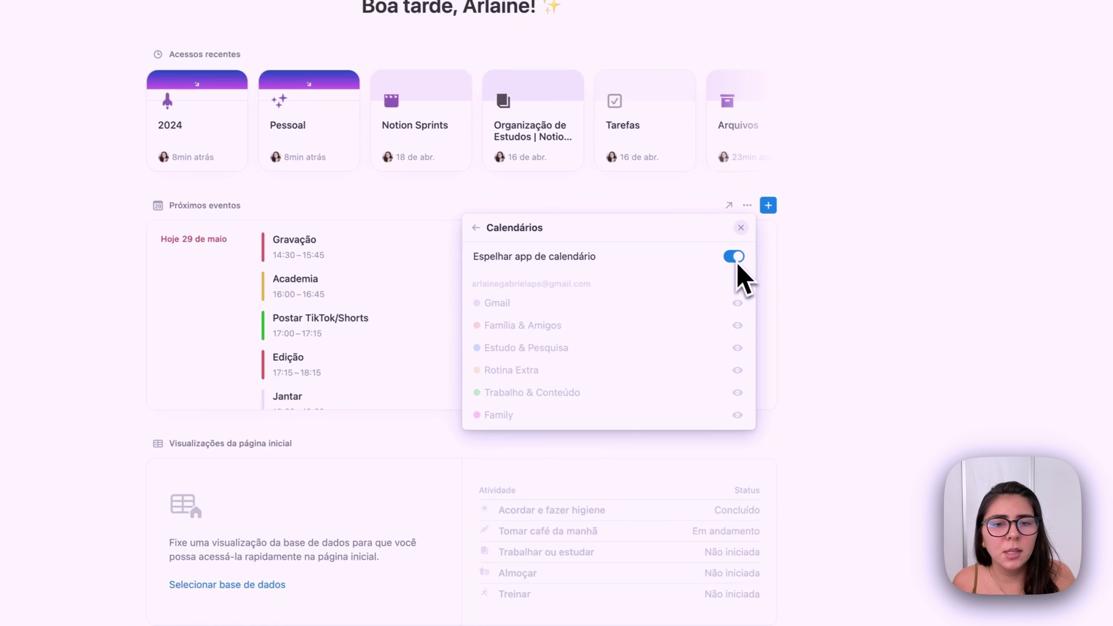
pyautogui.click(733, 267)
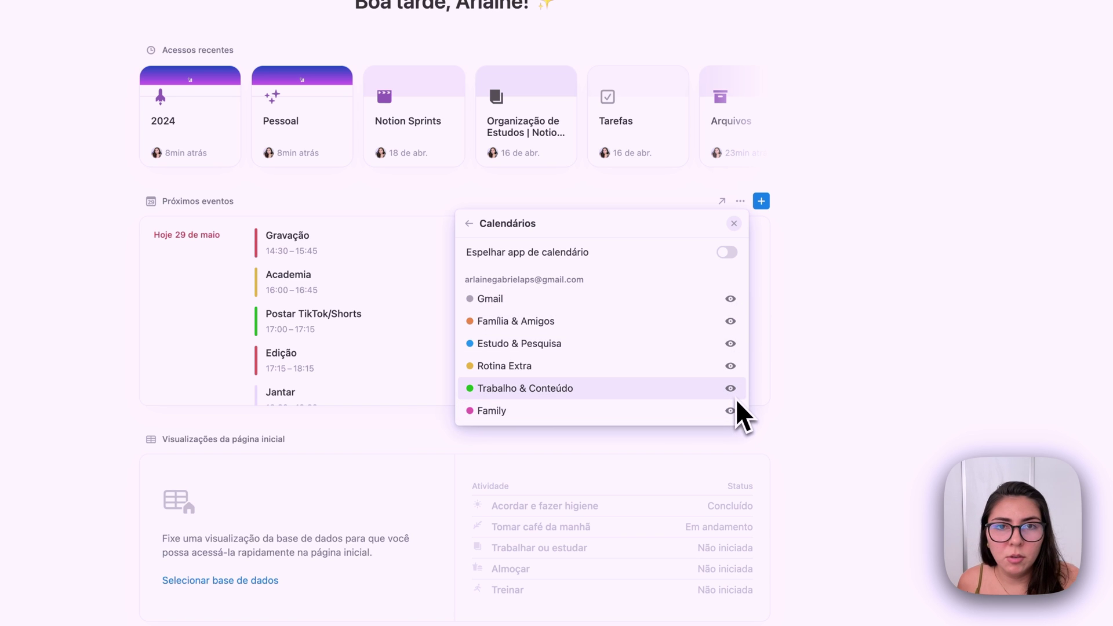
pyautogui.click(734, 223)
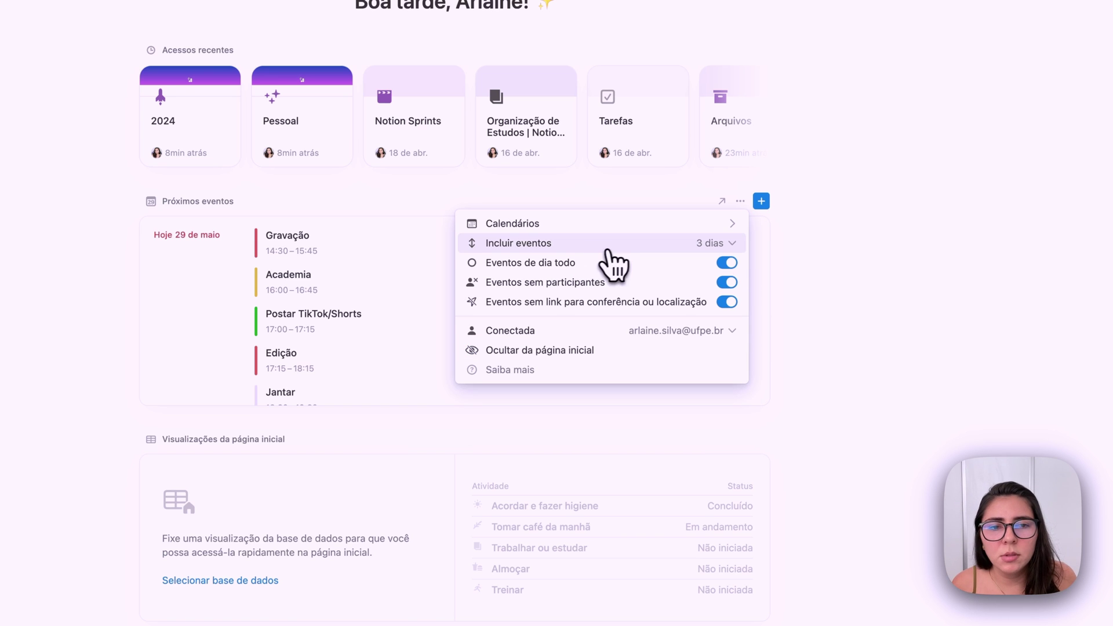
# - Exclude events without participants and events without a conference link or location from Próximos eventos
pyautogui.click(725, 244)
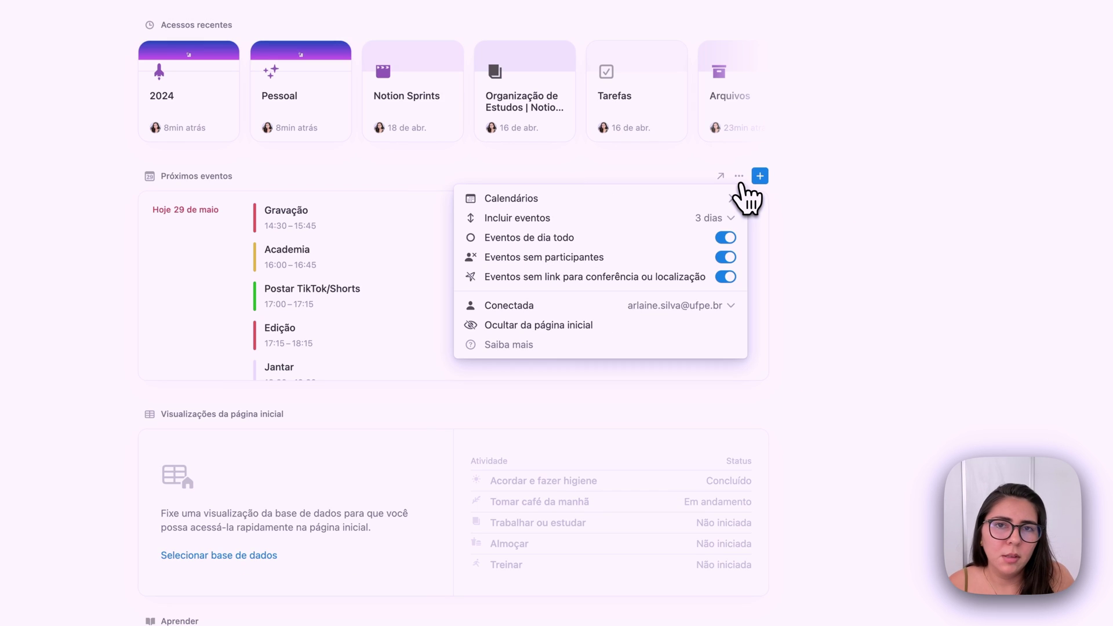
pyautogui.click(725, 278)
pyautogui.click(726, 257)
pyautogui.click(781, 219)
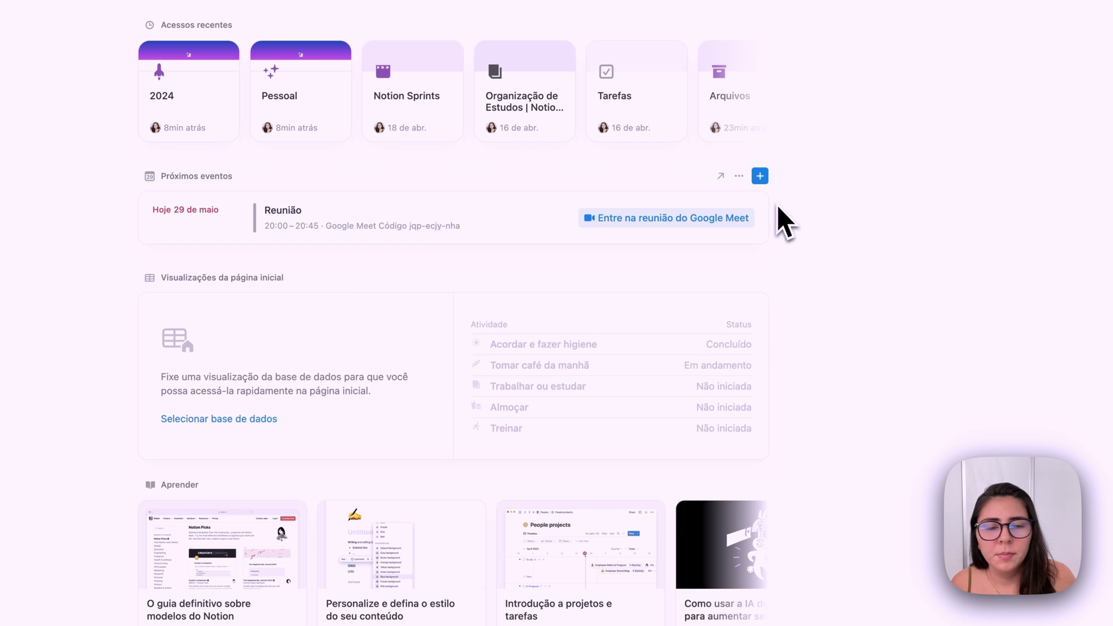
pyautogui.moveTo(620, 220)
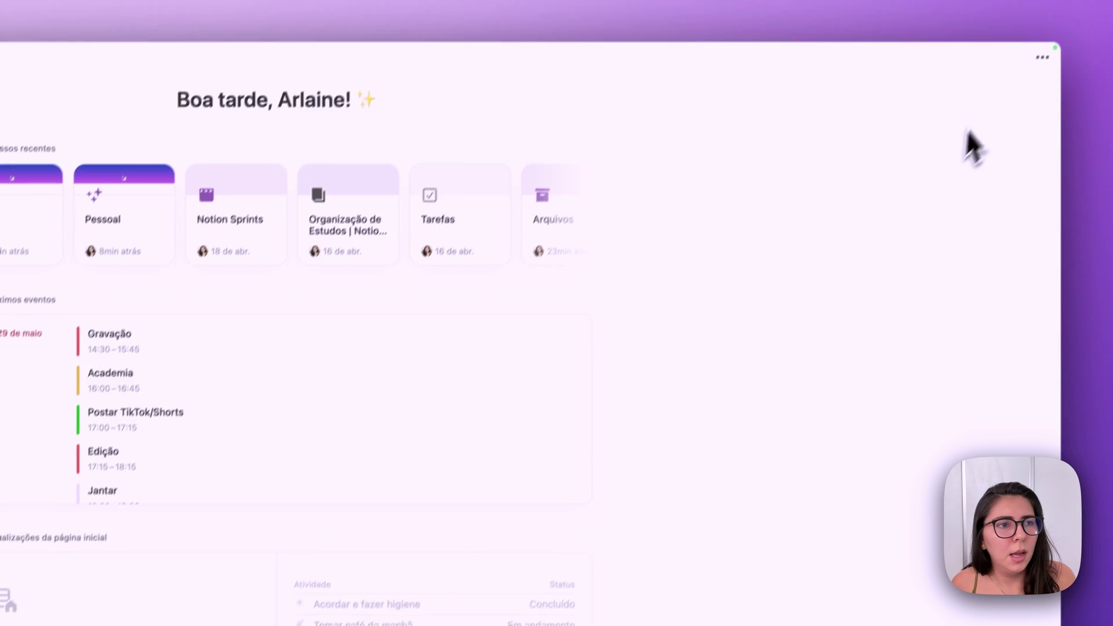
# - Toggle the Saudação widget off and on again, and show the Minhas tarefas widget on the home page
pyautogui.click(1024, 87)
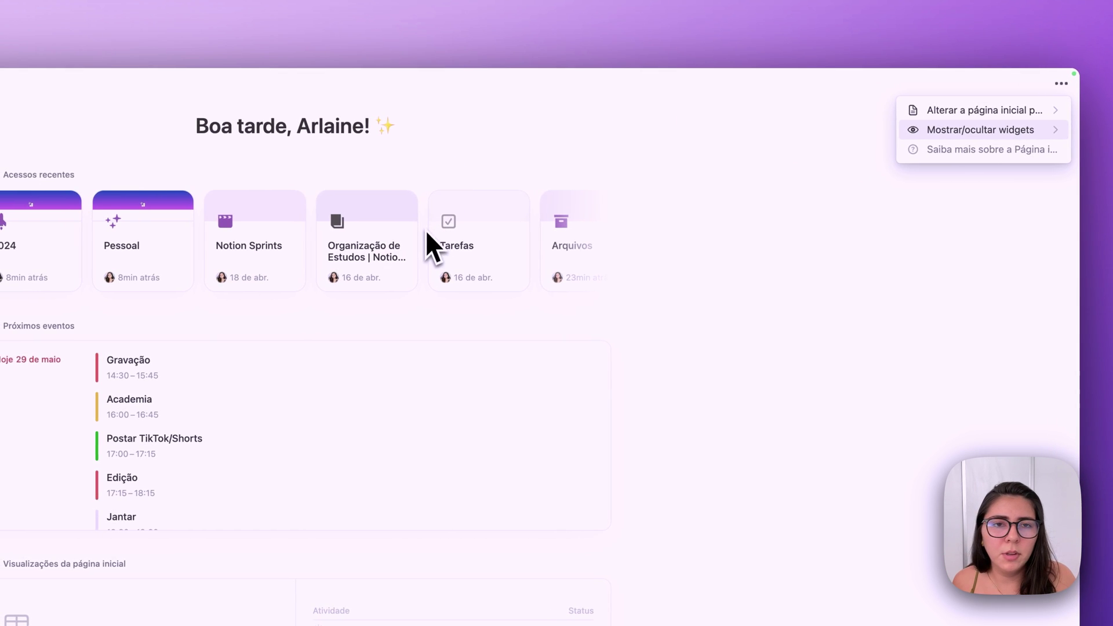
pyautogui.moveTo(976, 131)
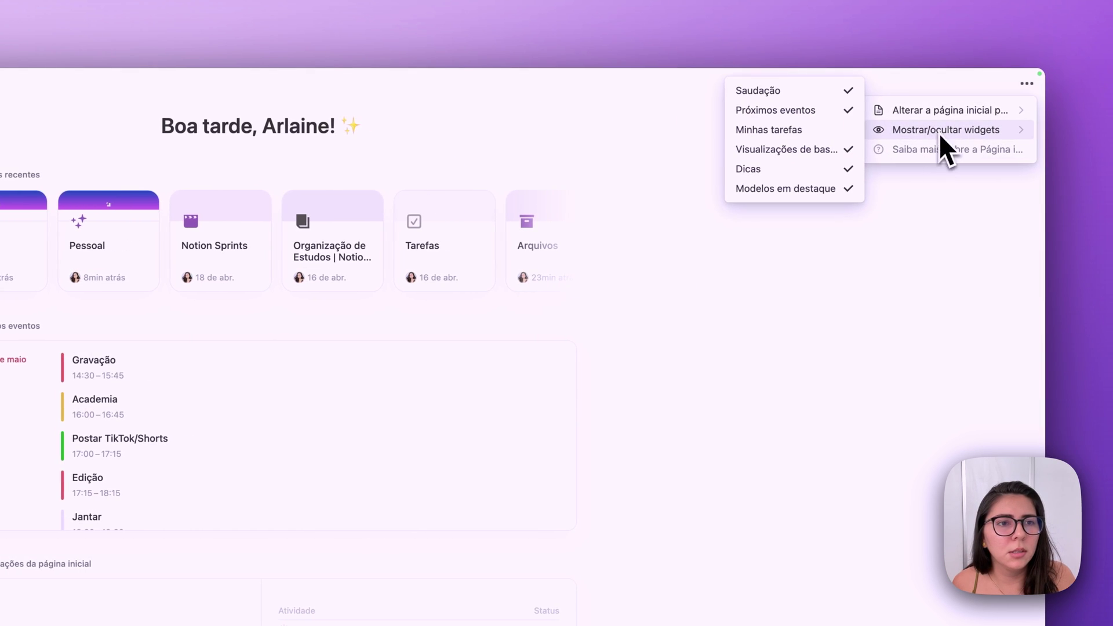
pyautogui.click(848, 92)
pyautogui.click(848, 93)
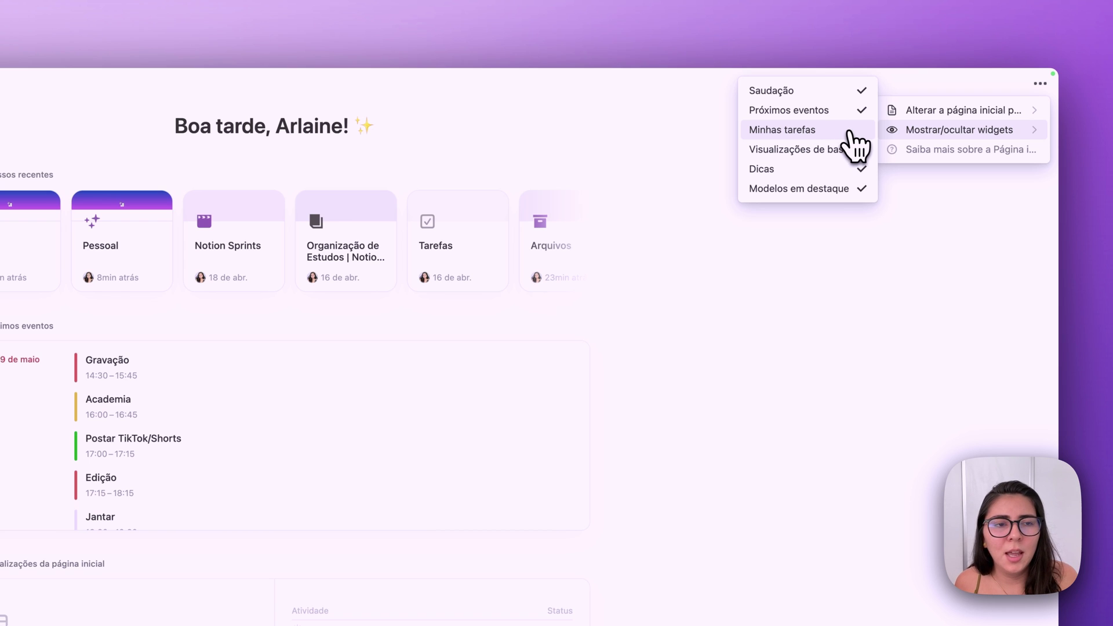
pyautogui.click(851, 133)
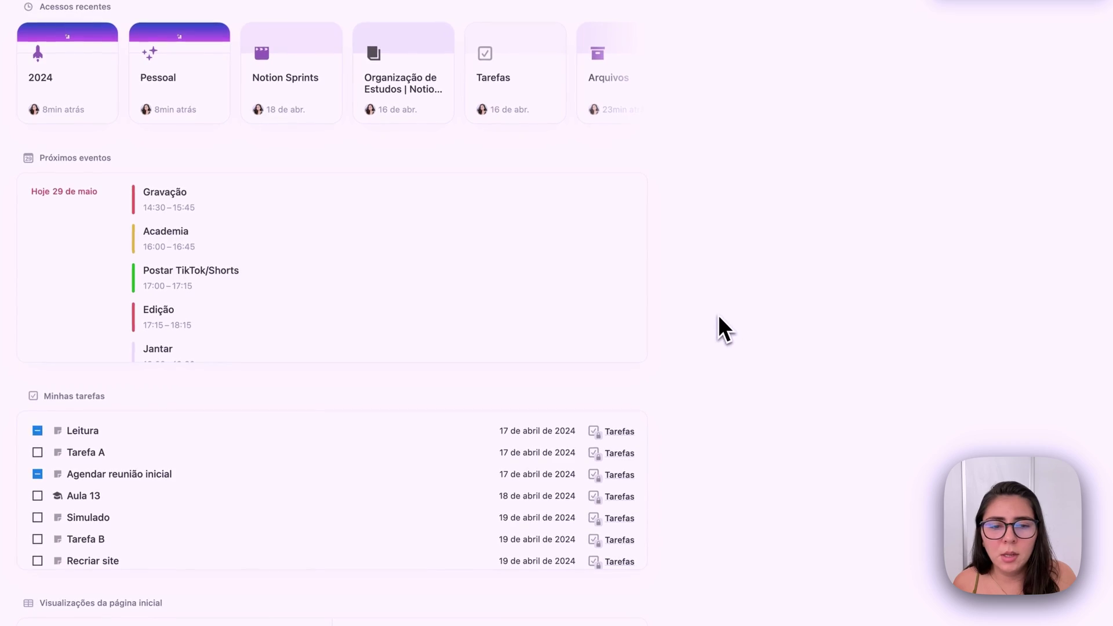
# - Hide the Dicas and Modelos em destaque widgets from the home page
pyautogui.scroll(-6, 718, 316)
pyautogui.scroll(-2, 718, 316)
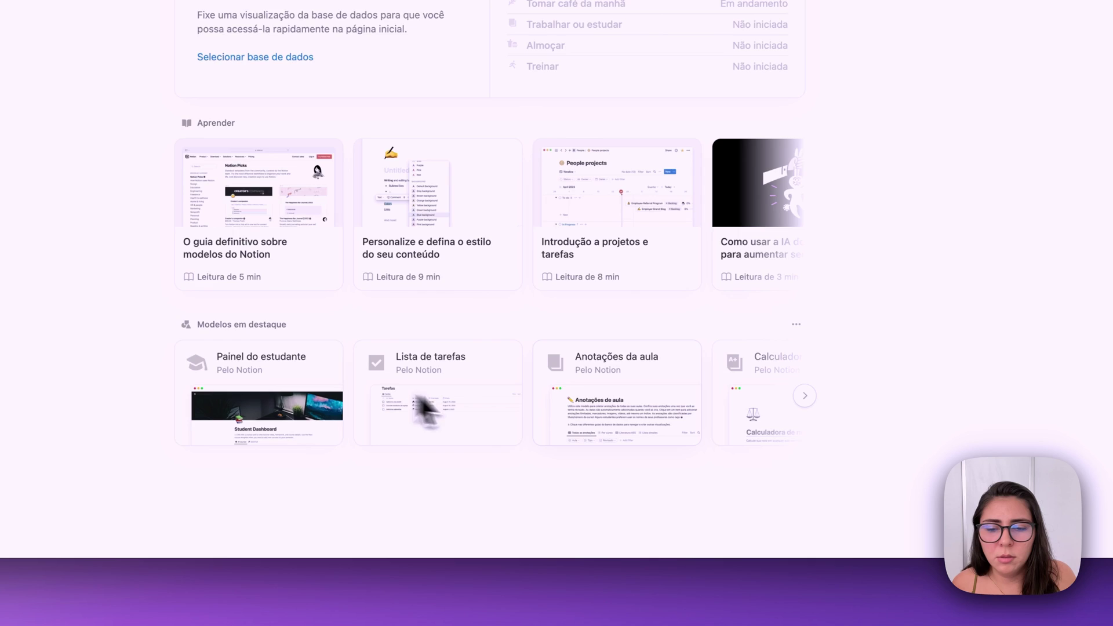
pyautogui.click(1112, 0)
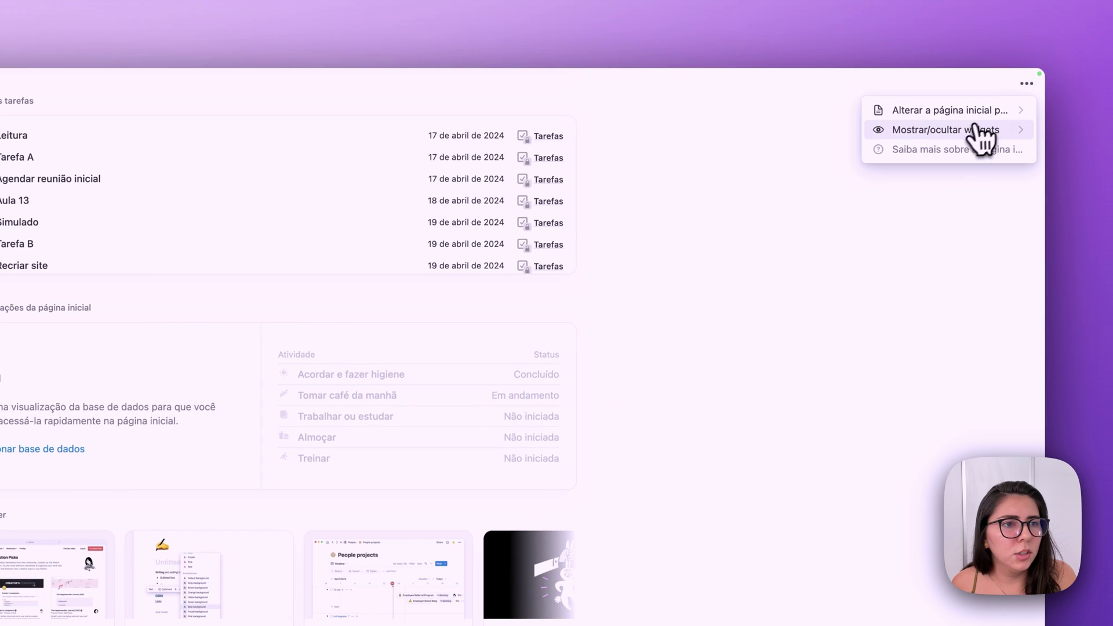
pyautogui.moveTo(956, 142)
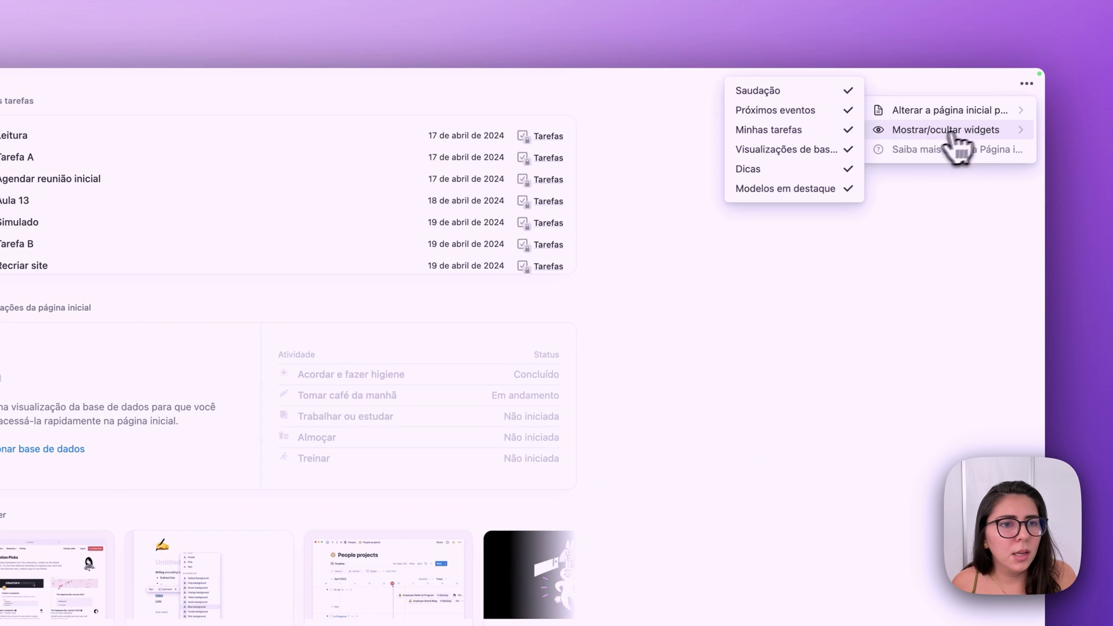
pyautogui.scroll(3, 845, 204)
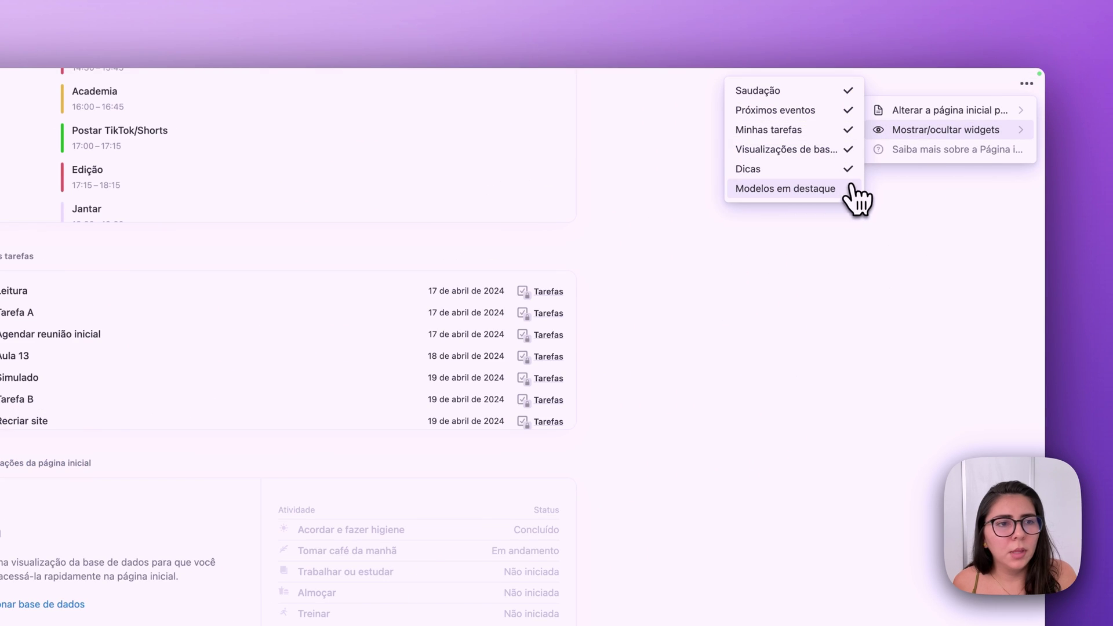
pyautogui.click(845, 169)
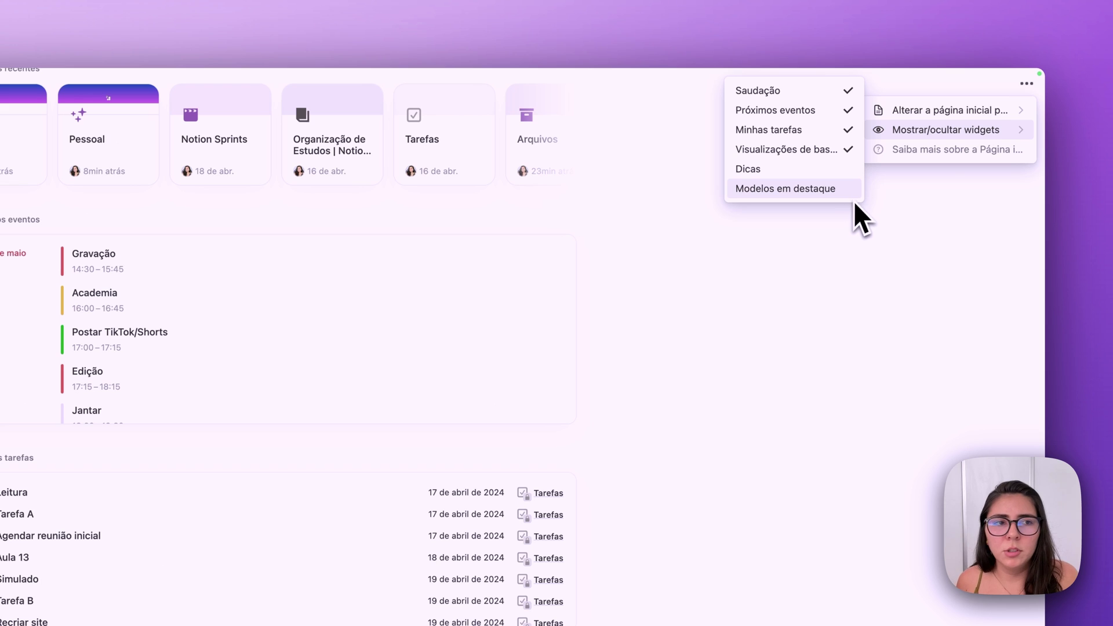
pyautogui.press('Escape')
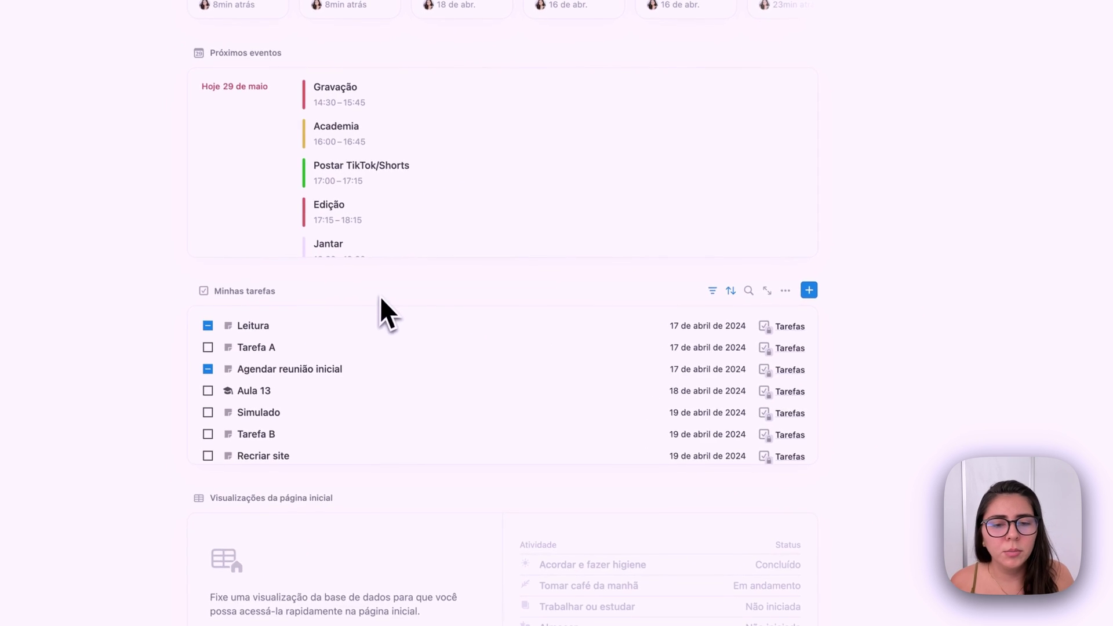
# - Review the filters and the sort order applied to the Minhas tarefas widget
pyautogui.click(713, 291)
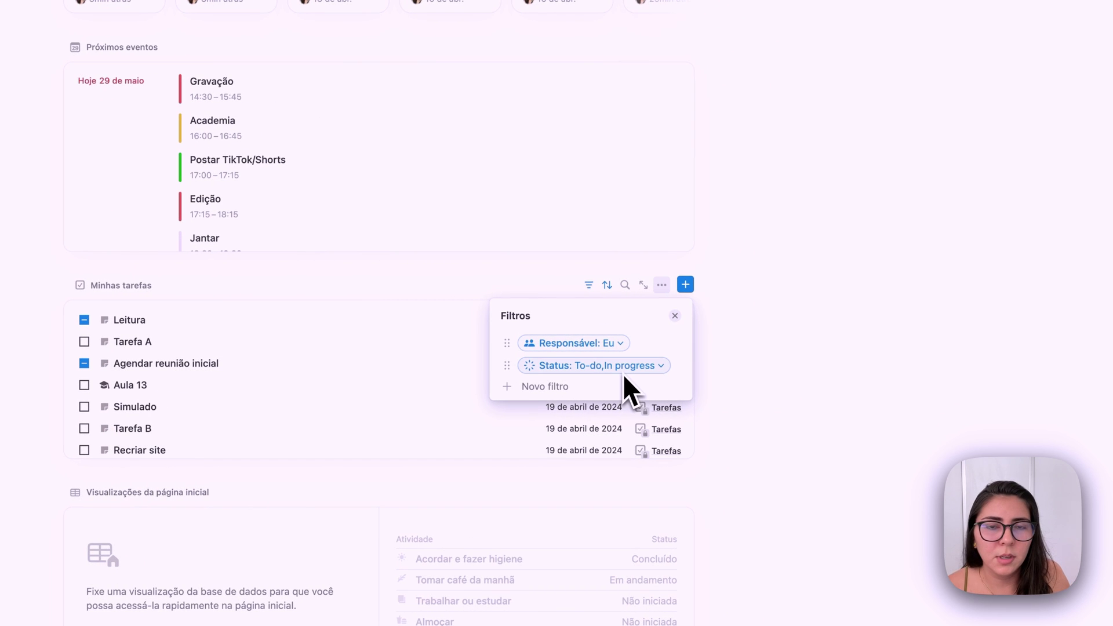
pyautogui.click(675, 316)
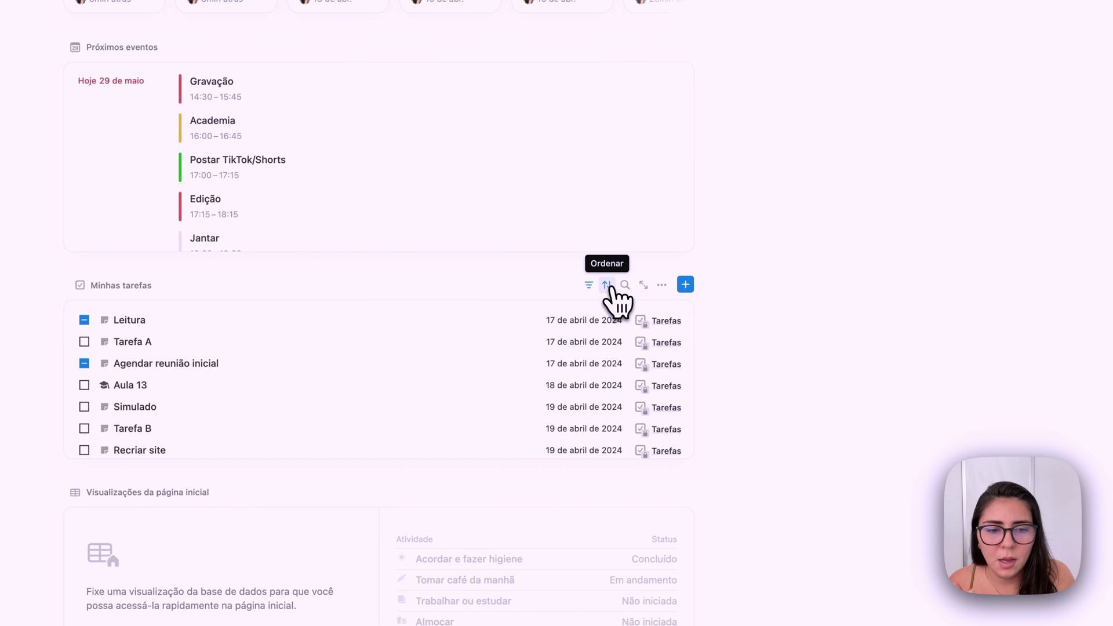
pyautogui.click(607, 285)
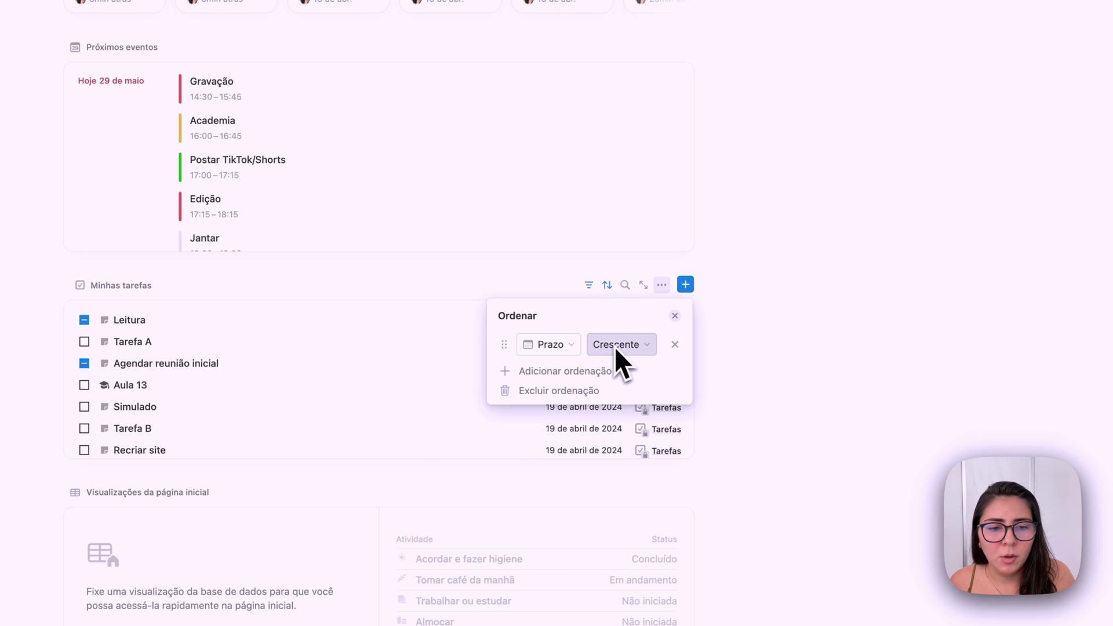
pyautogui.click(675, 316)
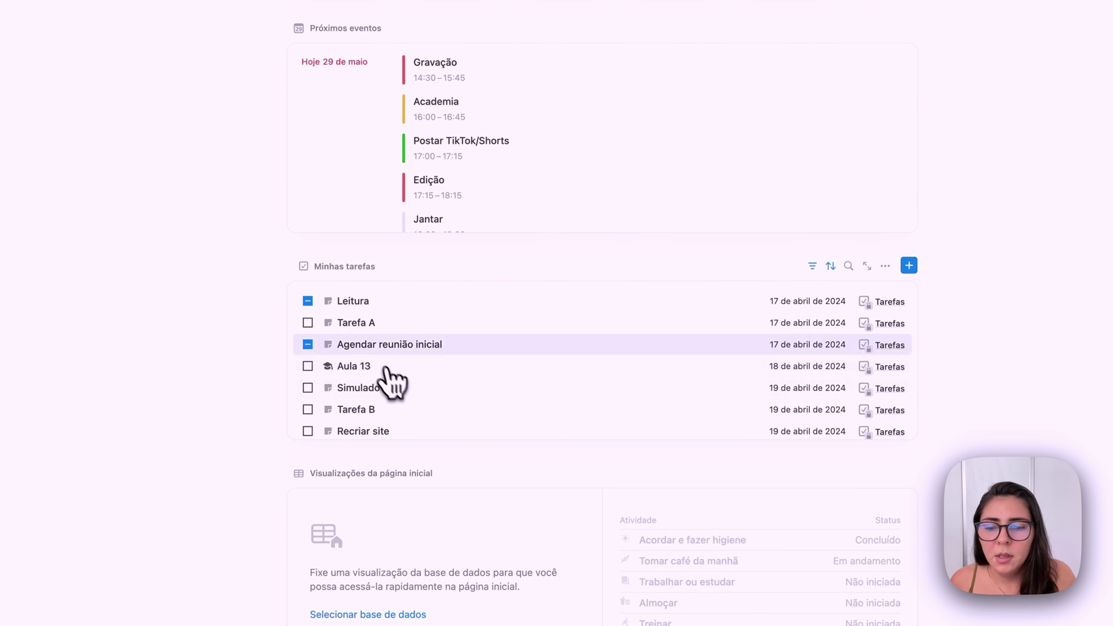
# - Open one of the tasks in Minhas tarefas and view the task databases it can be moved to
pyautogui.click(473, 329)
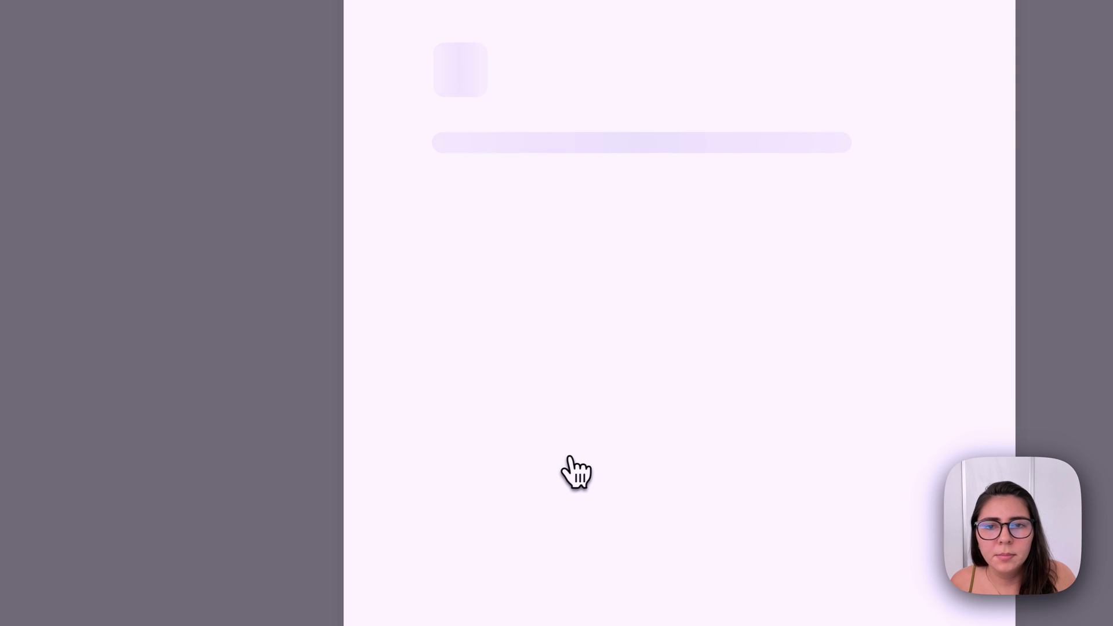
pyautogui.click(491, 18)
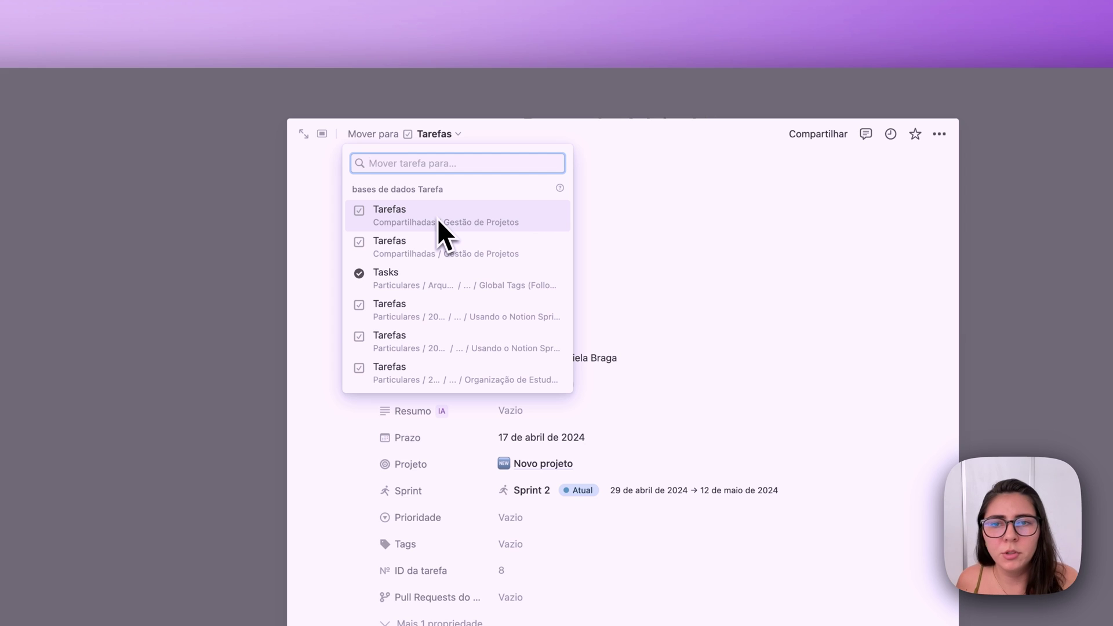
pyautogui.click(614, 256)
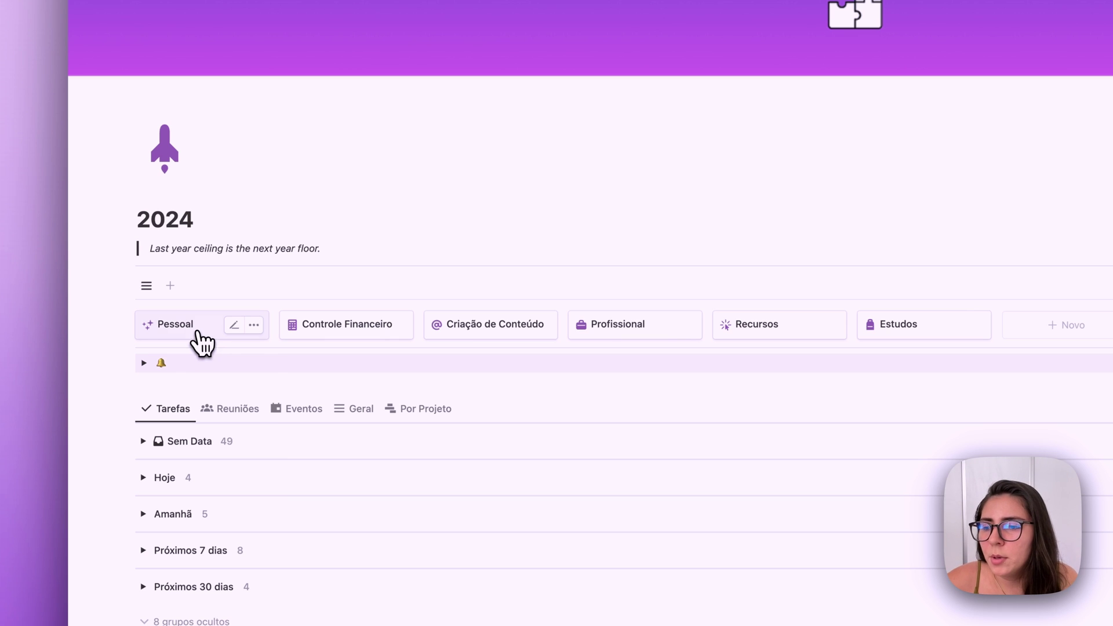
# - Open the Pessoal page from 2024 and start turning its table into a task database
pyautogui.click(196, 331)
pyautogui.scroll(-1, 371, 417)
pyautogui.scroll(-3, 388, 481)
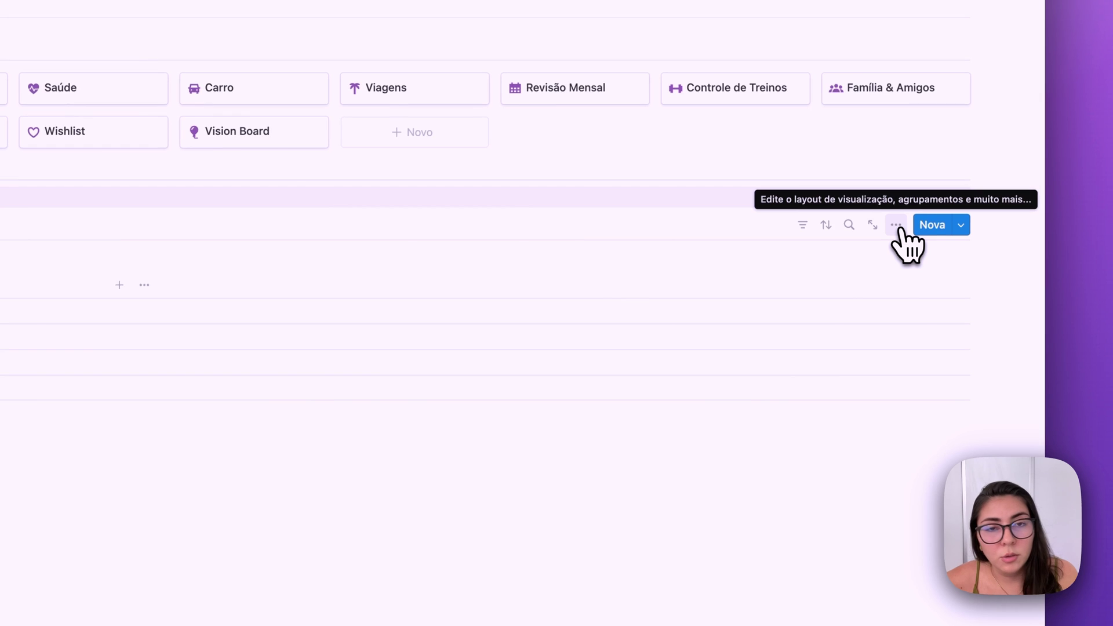
pyautogui.click(899, 229)
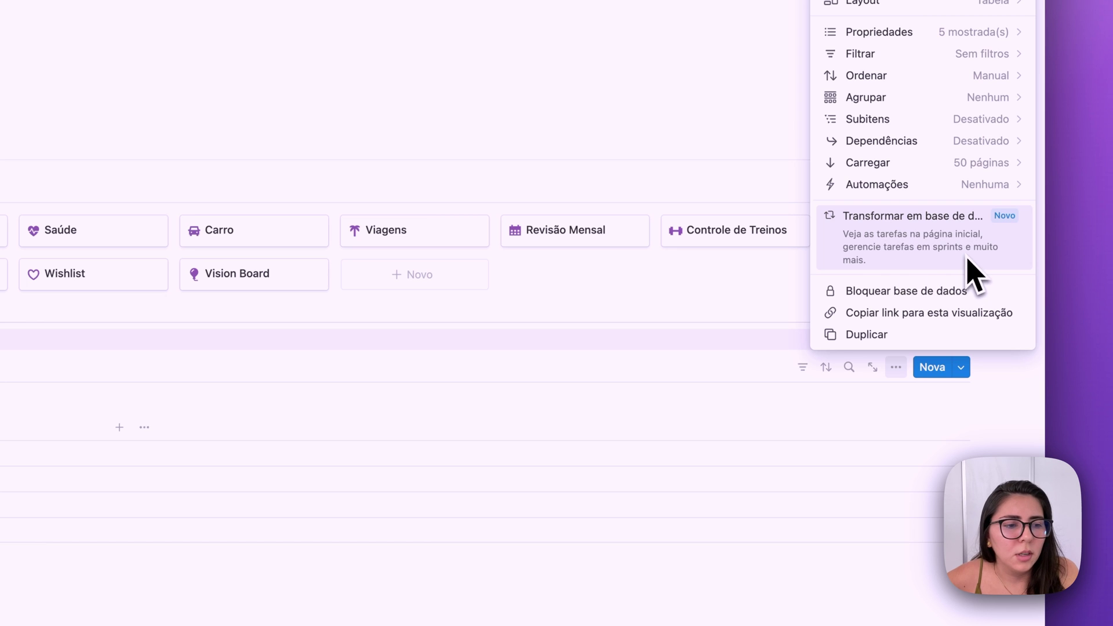
pyautogui.click(908, 253)
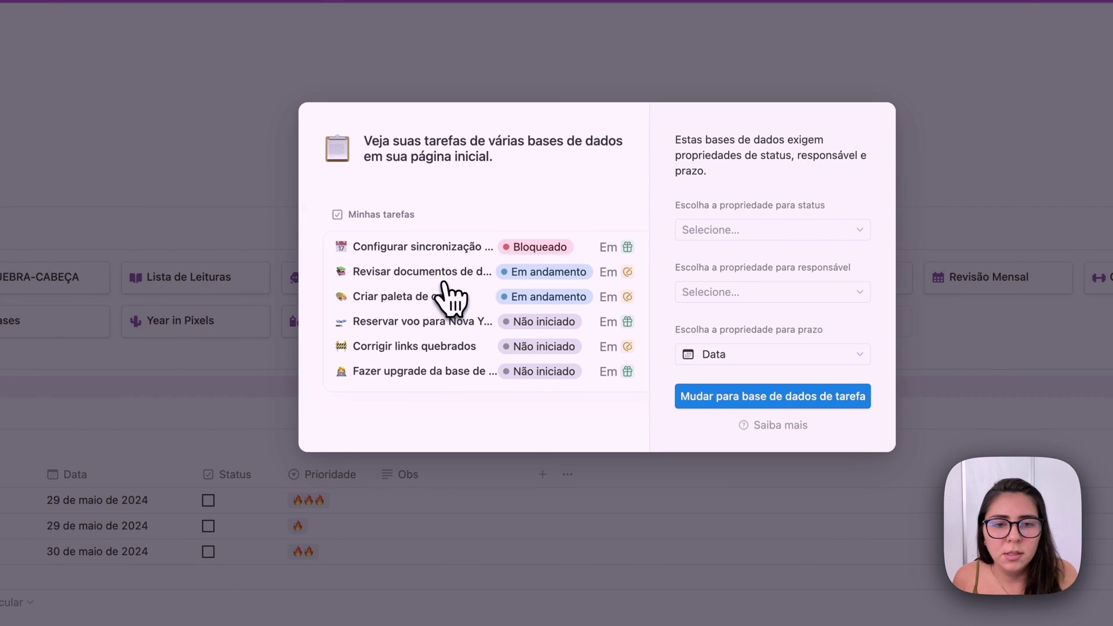
# - Convert the table to a task database with Status as status, a new property as responsible, and Data kept as due date
pyautogui.click(747, 231)
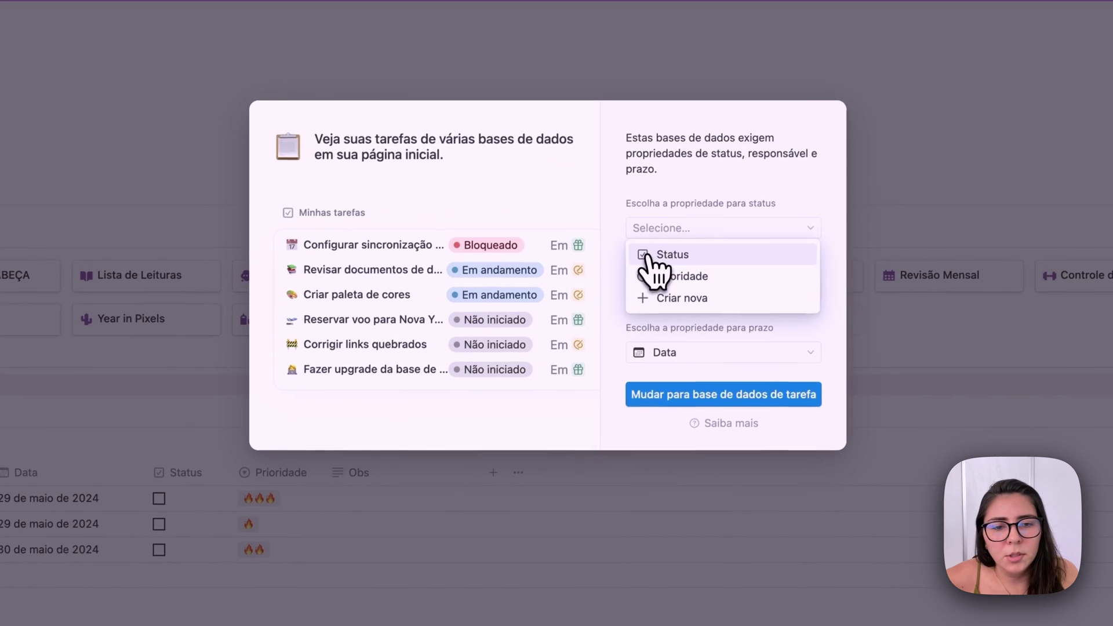
pyautogui.click(797, 164)
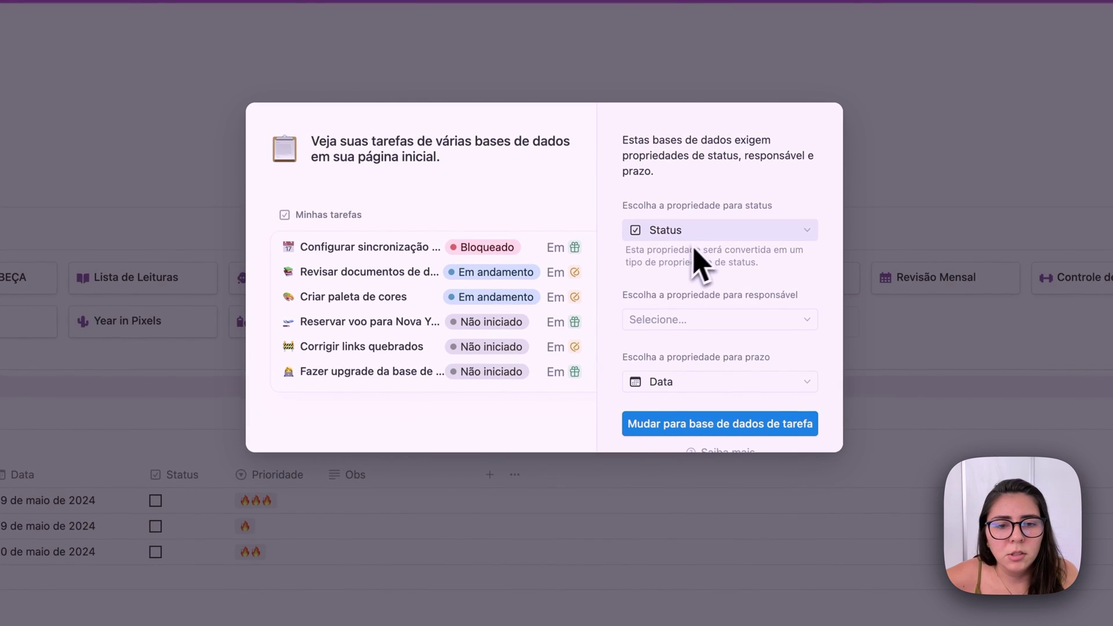
pyautogui.click(690, 321)
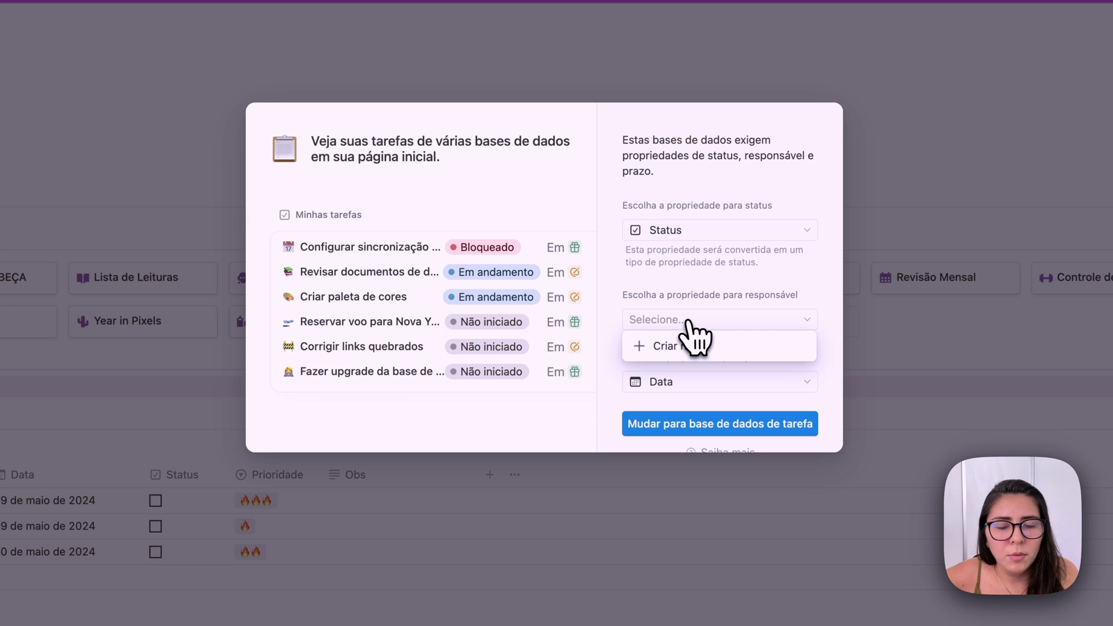
pyautogui.click(679, 346)
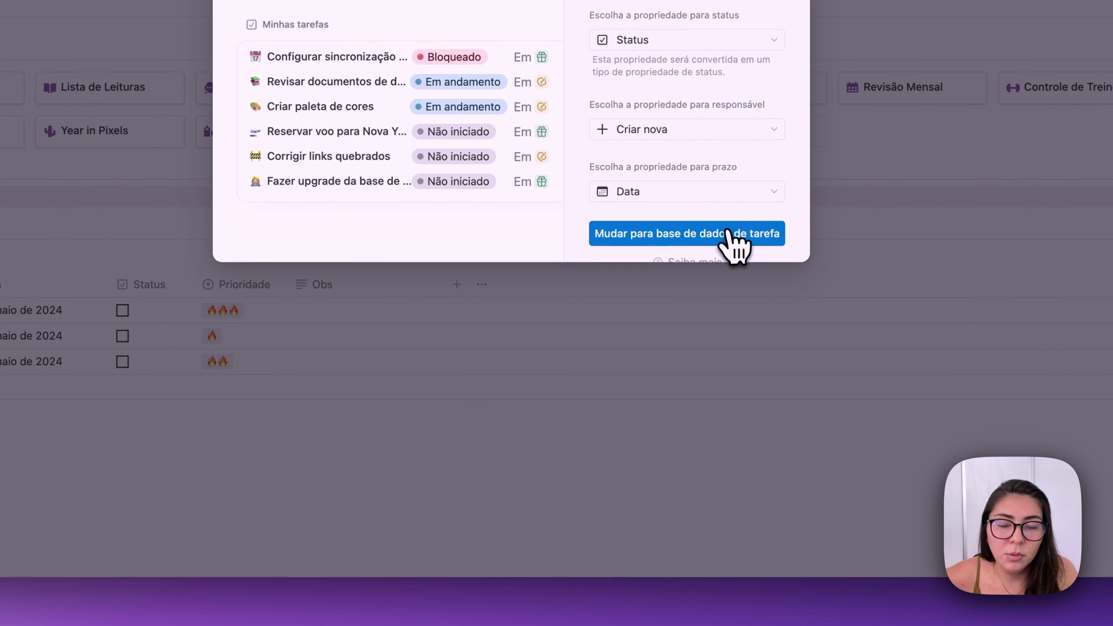
pyautogui.click(670, 239)
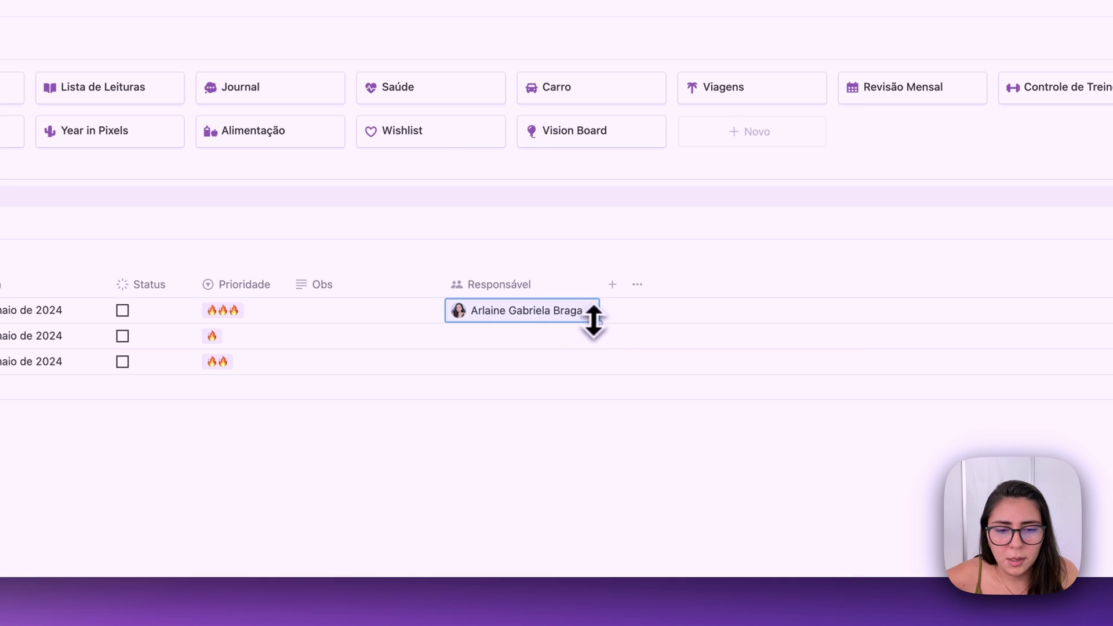
# - Assign the same responsible person to Tarefa 2 and Tarefa 3 and filter the personal tasks table by that person under Responsável
pyautogui.moveTo(594, 321); pyautogui.dragTo(606, 391)
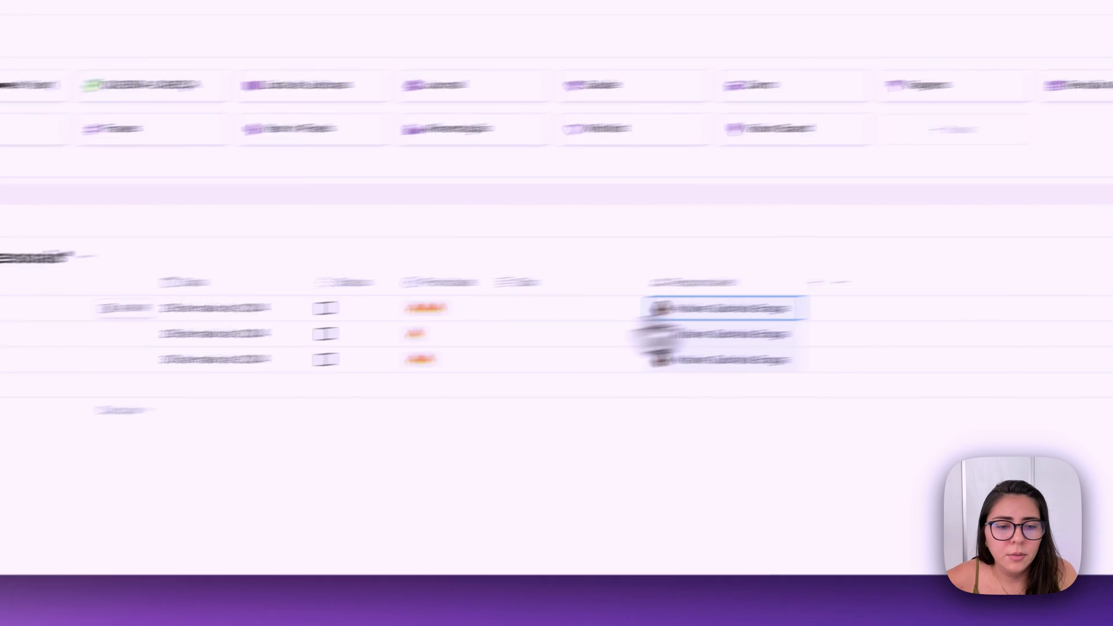
pyautogui.click(815, 239)
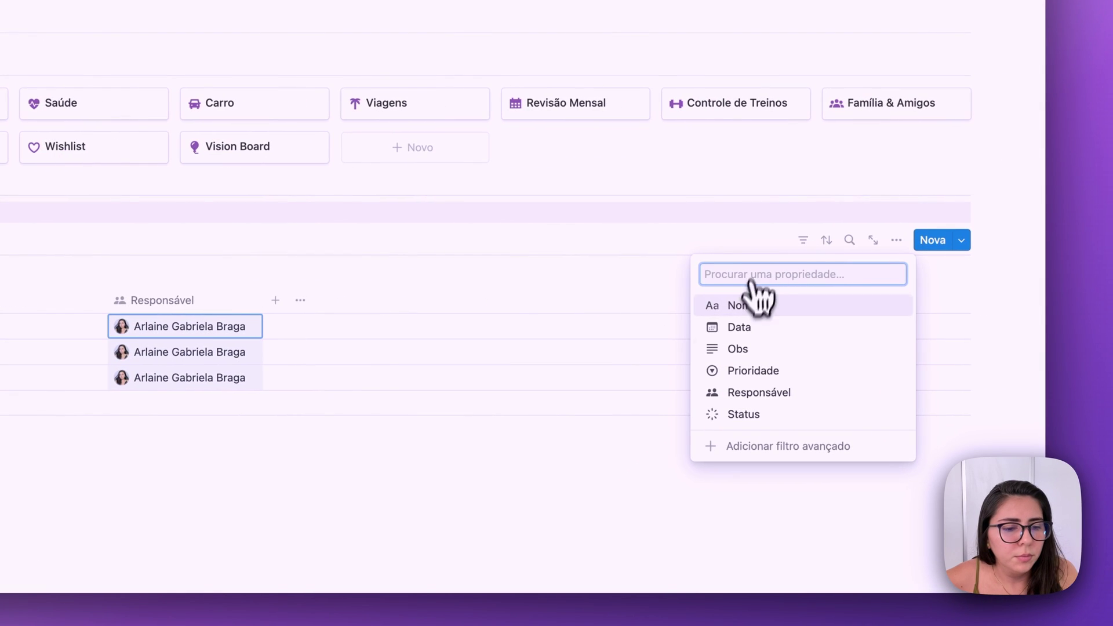
pyautogui.click(754, 392)
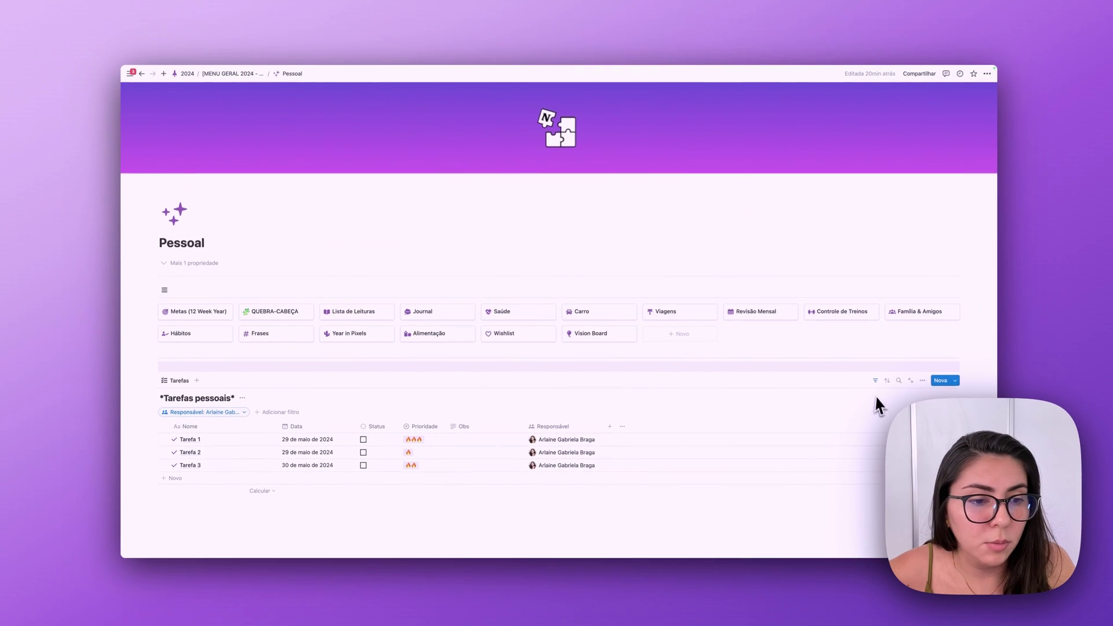
pyautogui.click(871, 381)
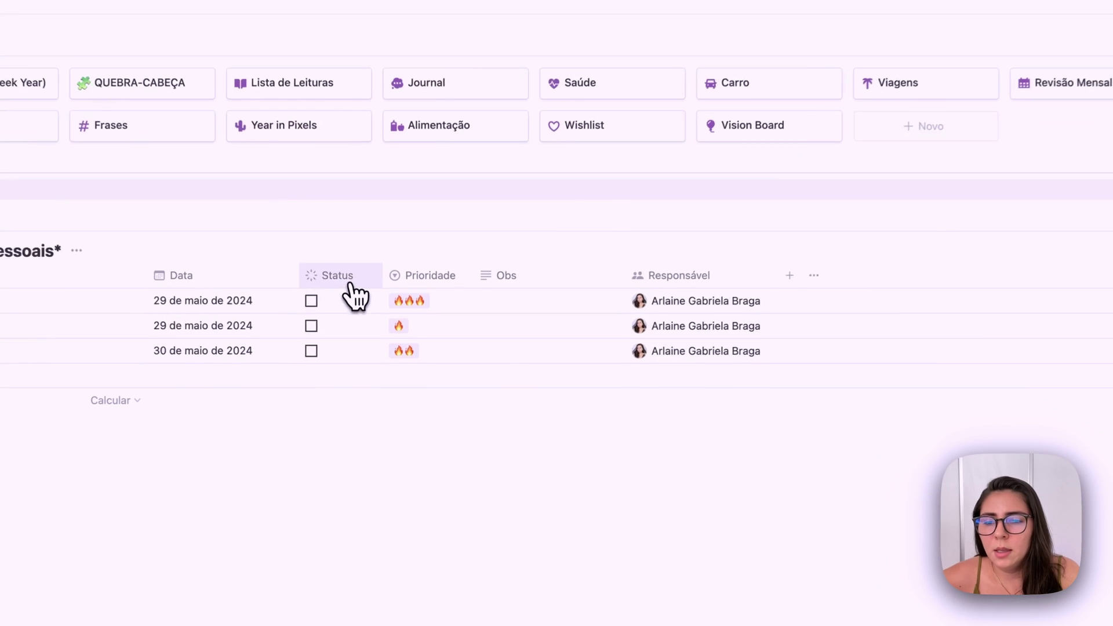
# - Try displaying the Status property as Selecionar and restore its display to Caixa de seleção
pyautogui.click(377, 413)
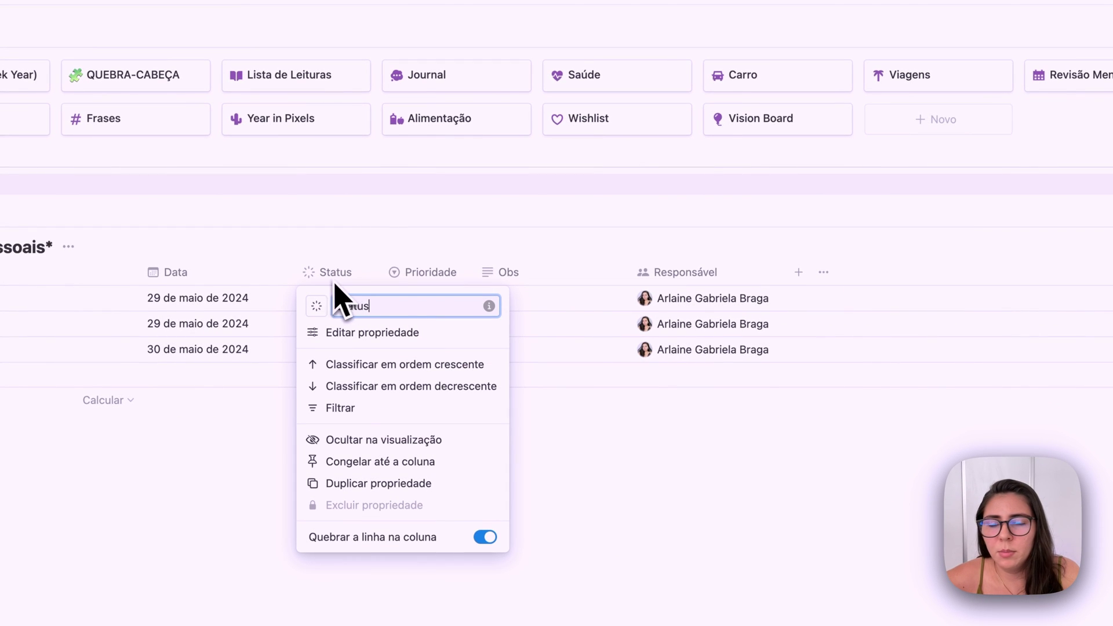
pyautogui.click(351, 334)
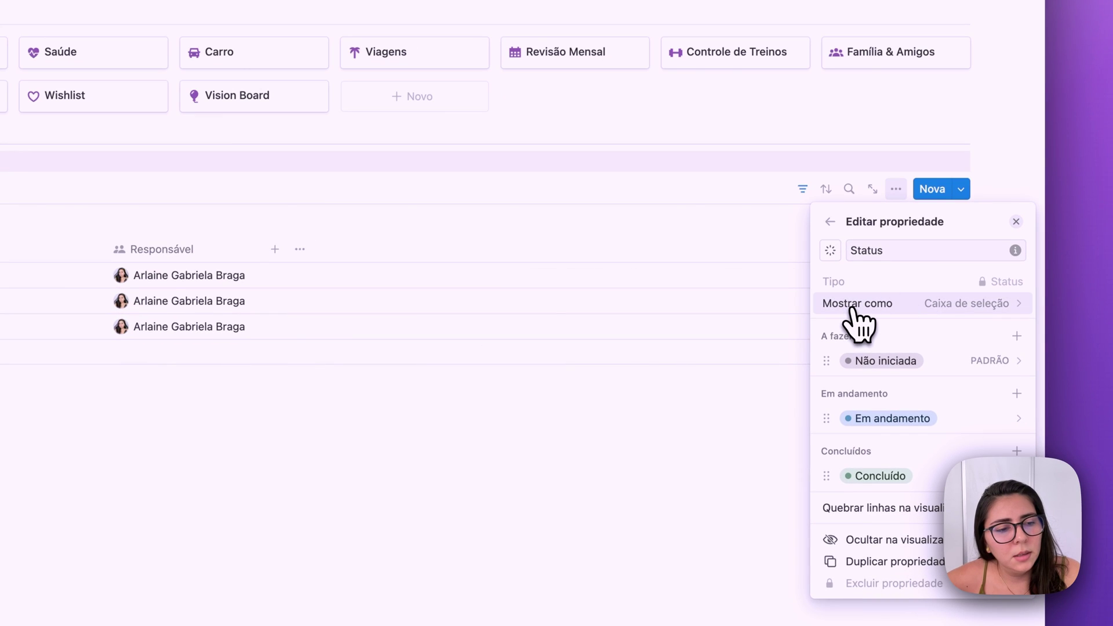
pyautogui.click(852, 311)
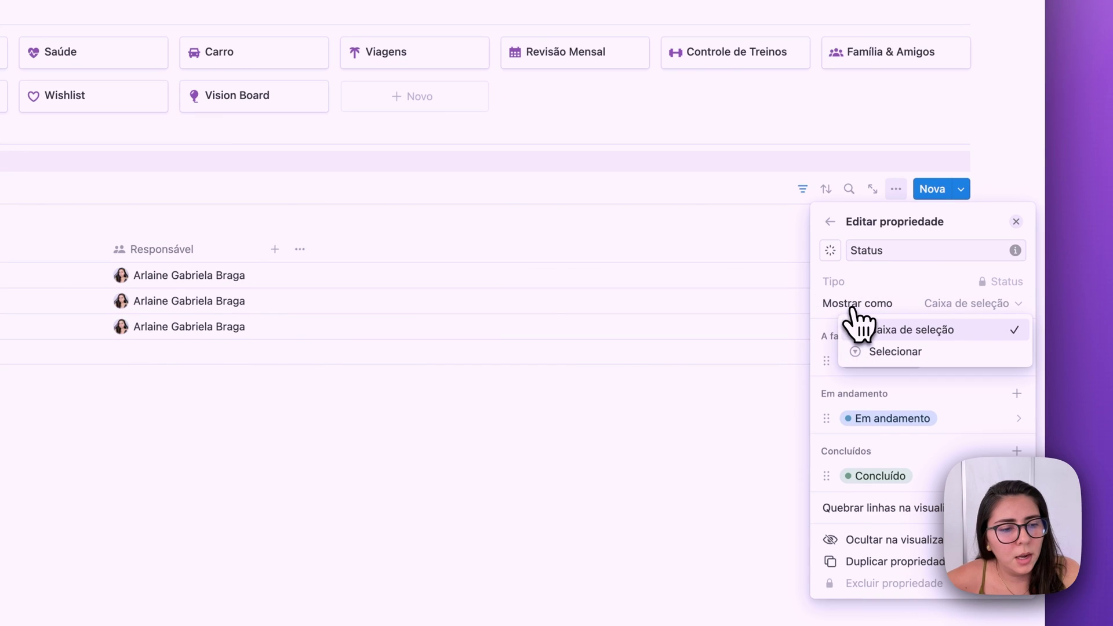
pyautogui.click(896, 353)
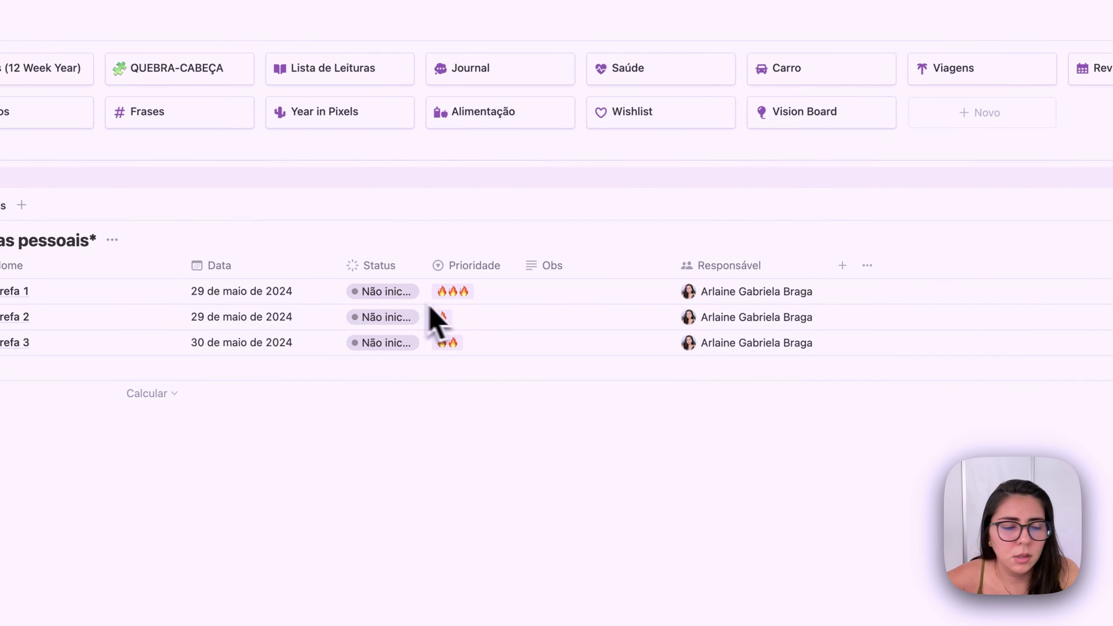
pyautogui.click(986, 342)
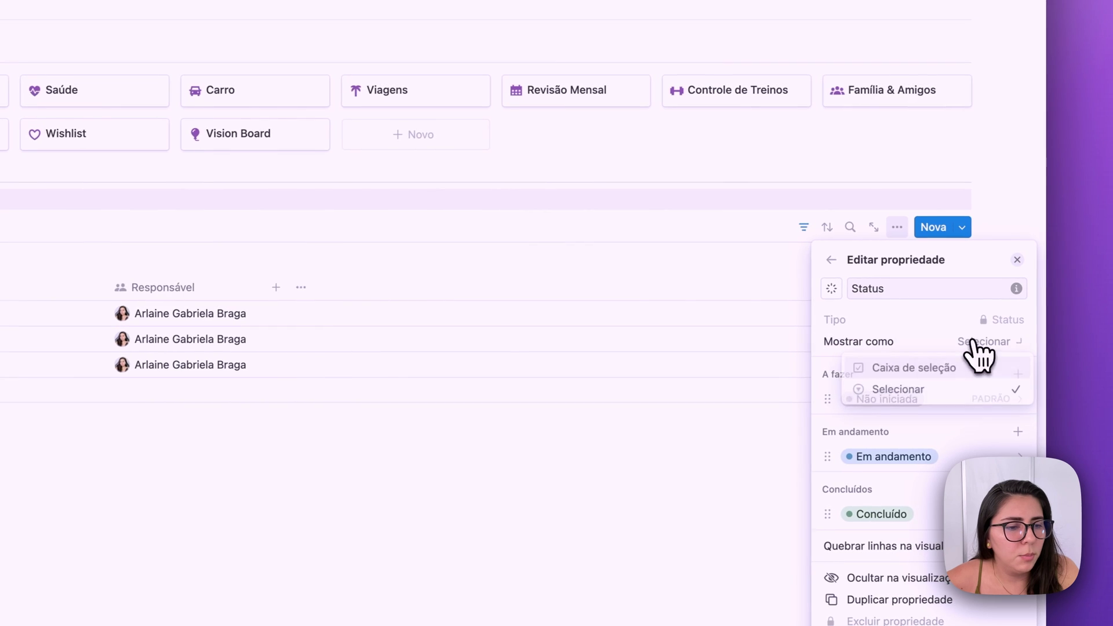
pyautogui.click(897, 369)
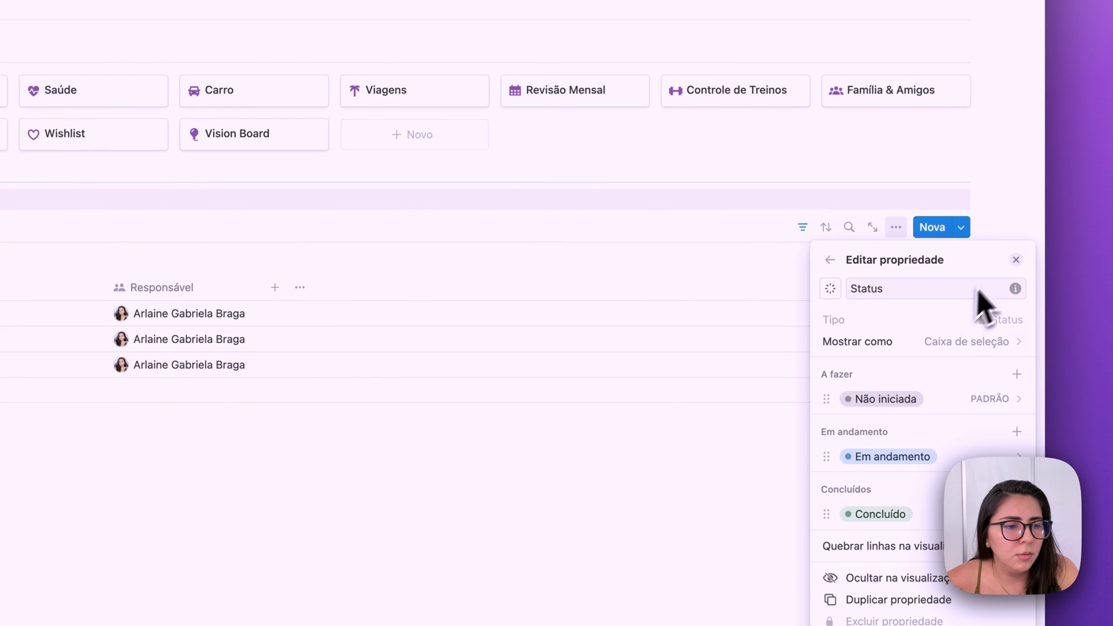
pyautogui.click(1016, 261)
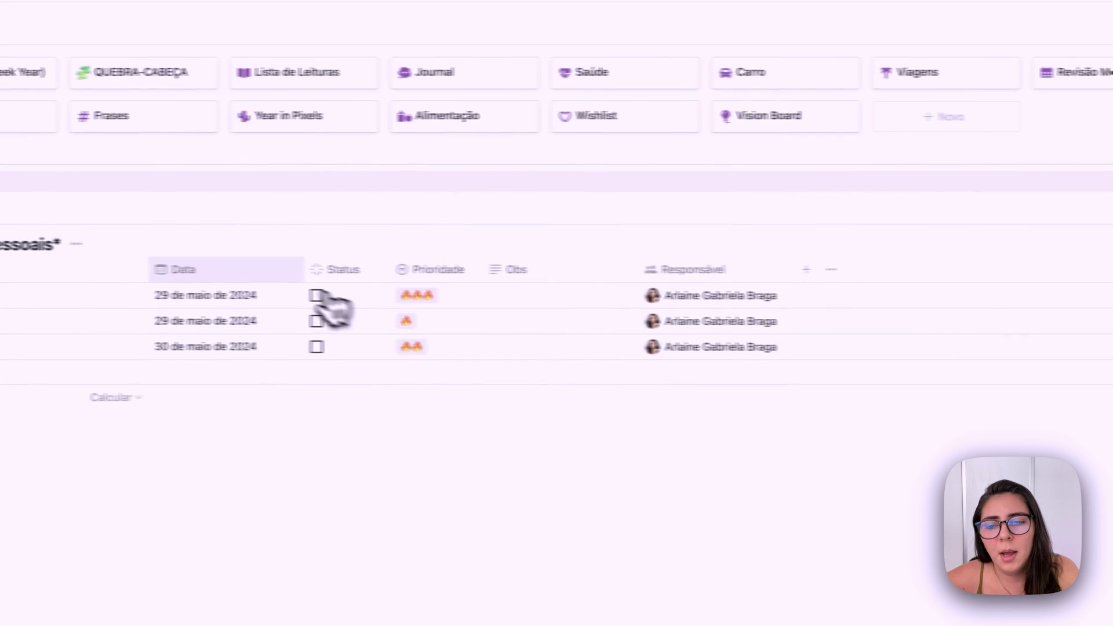
# - Mark Tarefa 1 as completed in the personal tasks table and go to the Página inicial
pyautogui.click(371, 296)
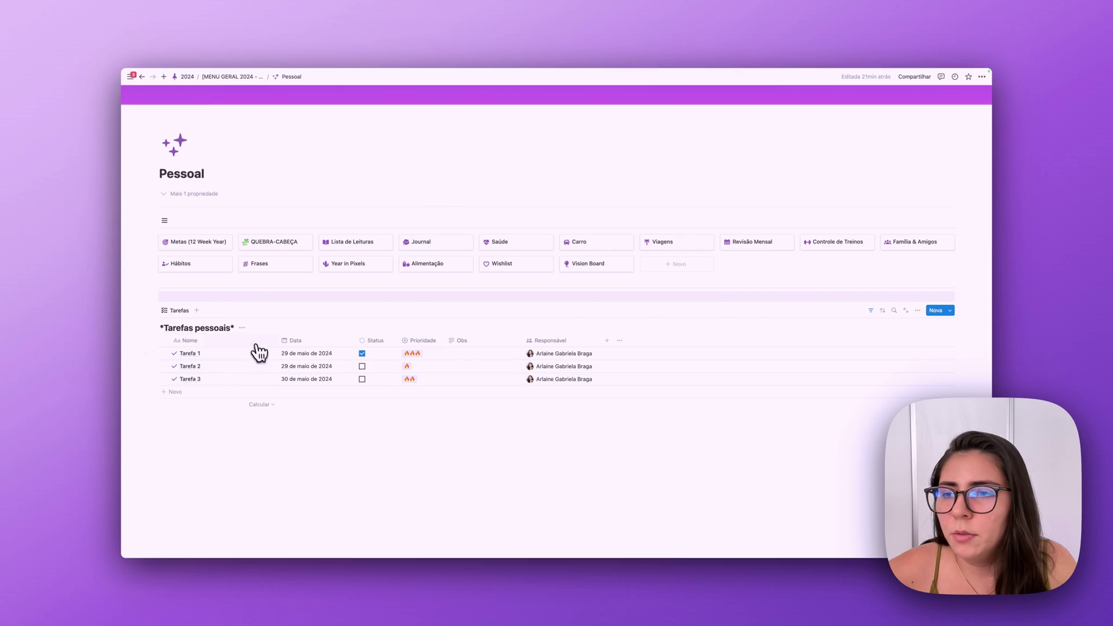
pyautogui.moveTo(136, 197)
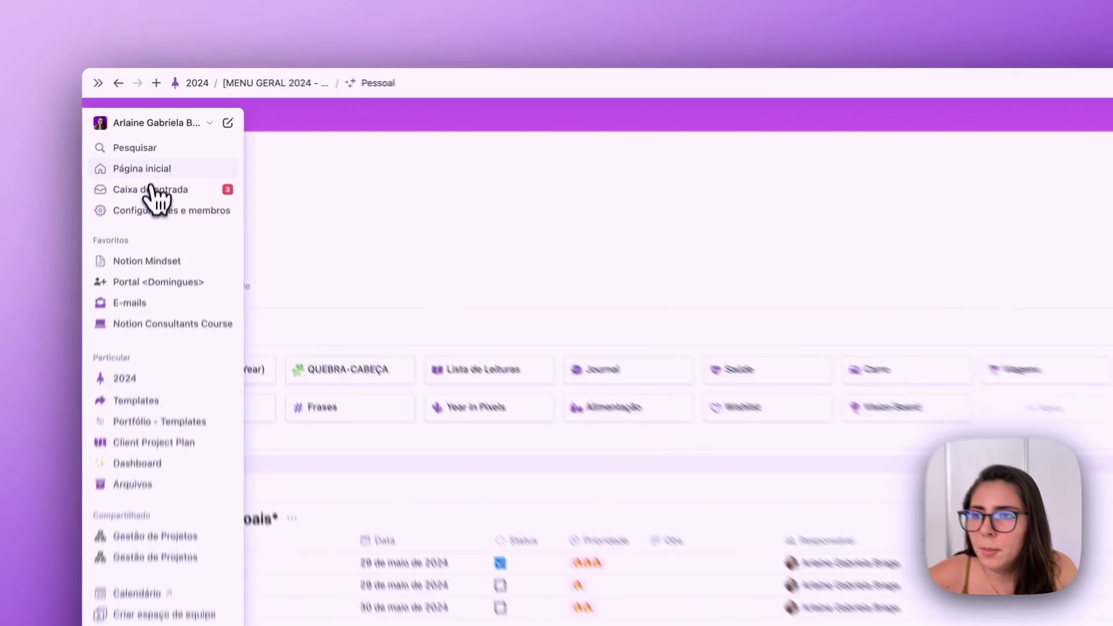
pyautogui.click(153, 126)
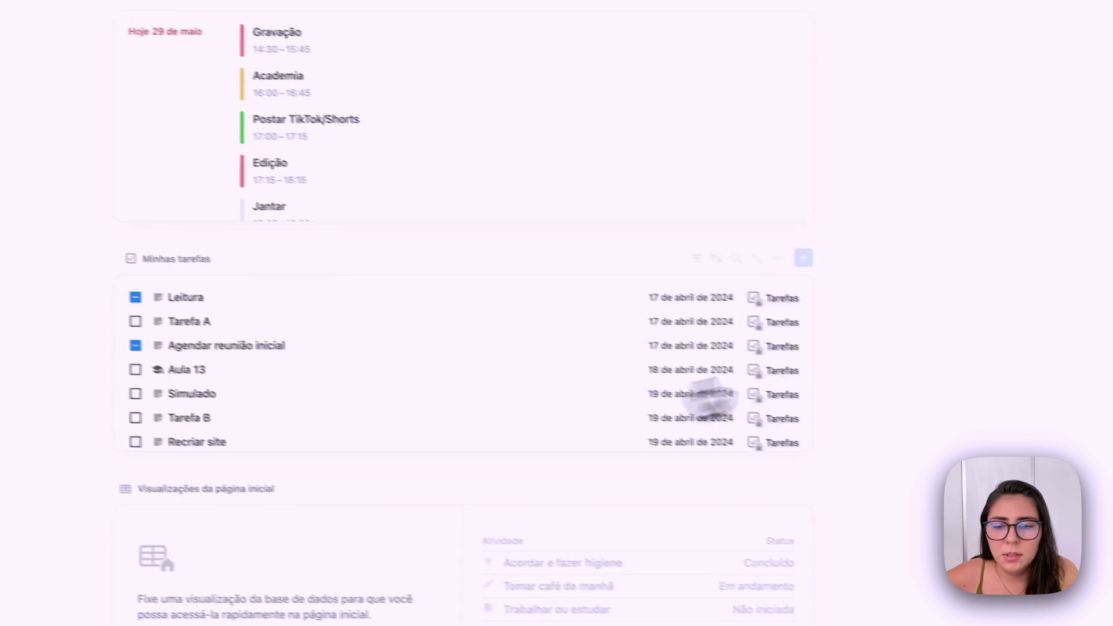
# - Look through the Minhas tarefas widget and its full list for the personal tasks
pyautogui.scroll(-1, 581, 336)
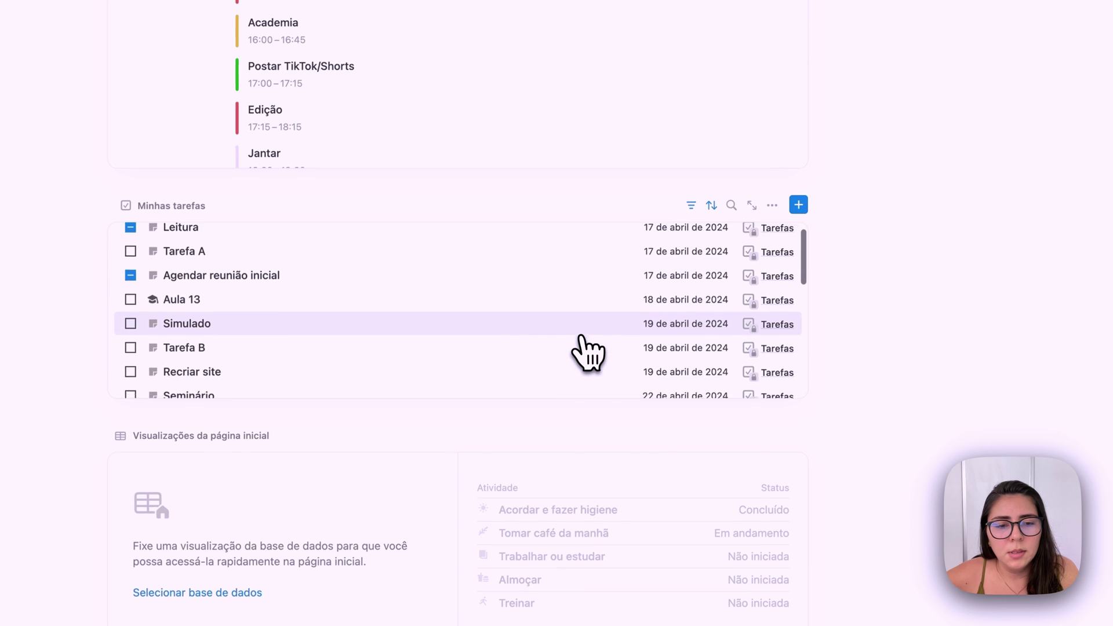
pyautogui.scroll(1, 582, 337)
pyautogui.scroll(-5, 621, 304)
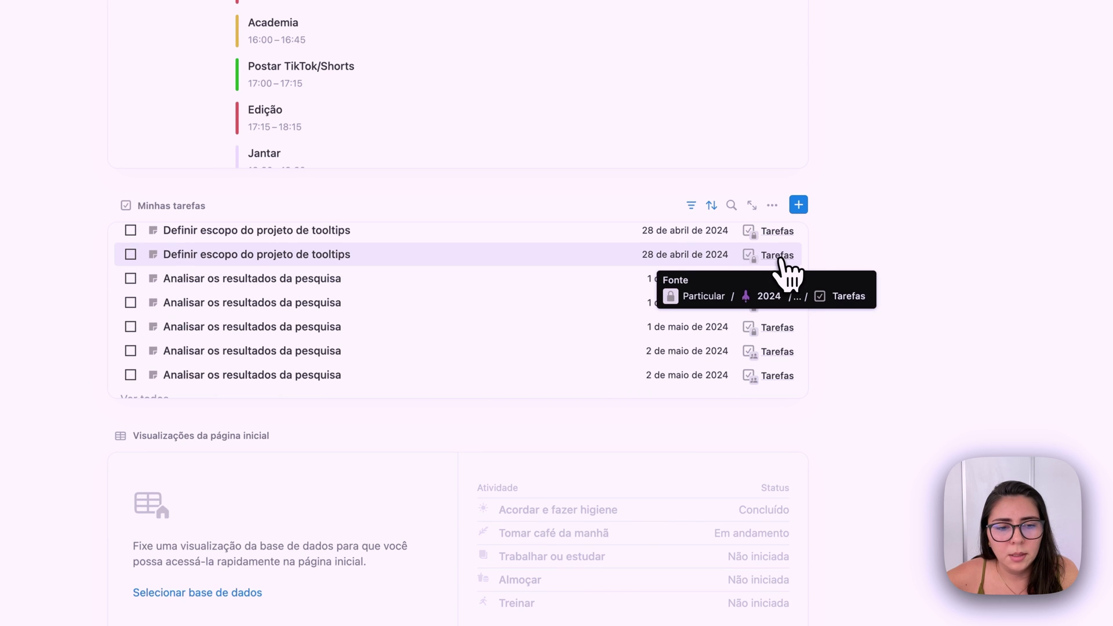
pyautogui.click(156, 399)
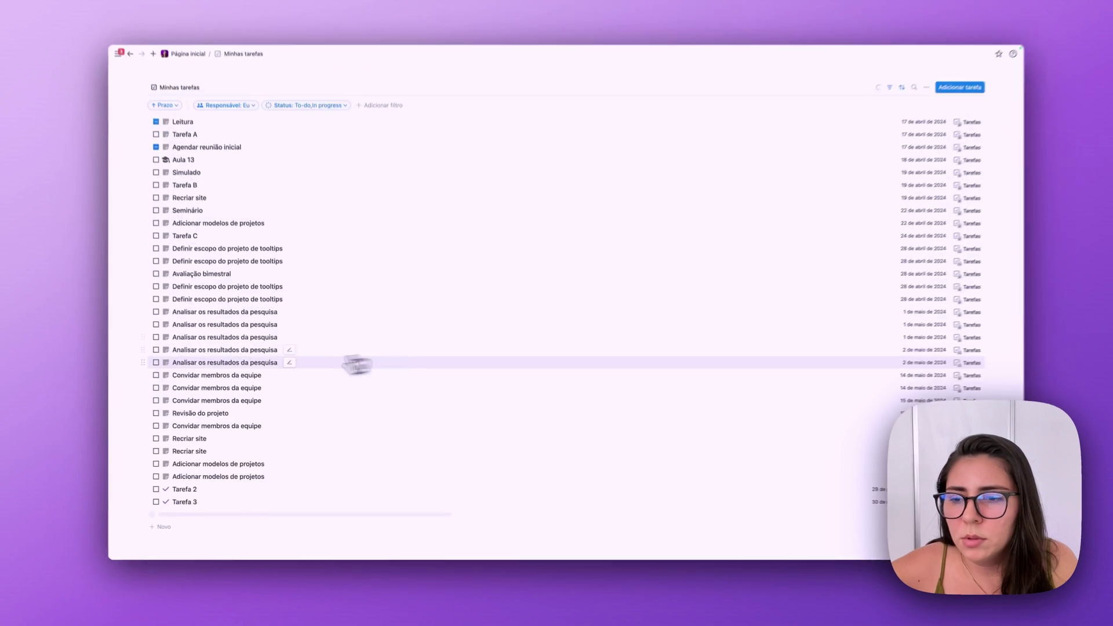
pyautogui.scroll(-2, 232, 423)
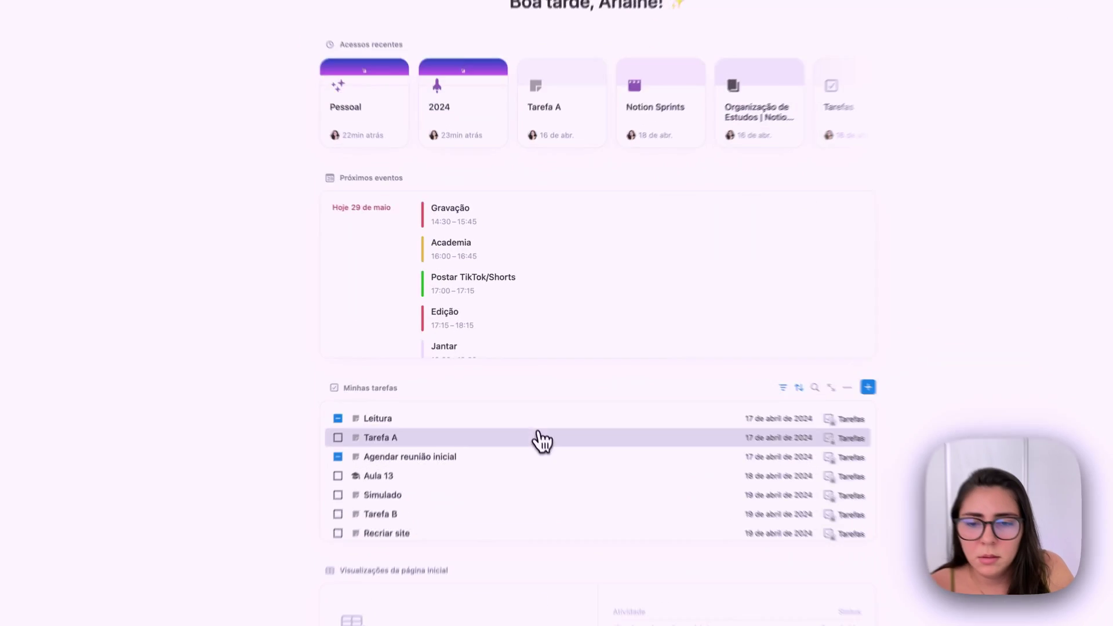
# - View the properties of Tarefa A from the home page and of Tarefa 2 from the full task list
pyautogui.click(529, 377)
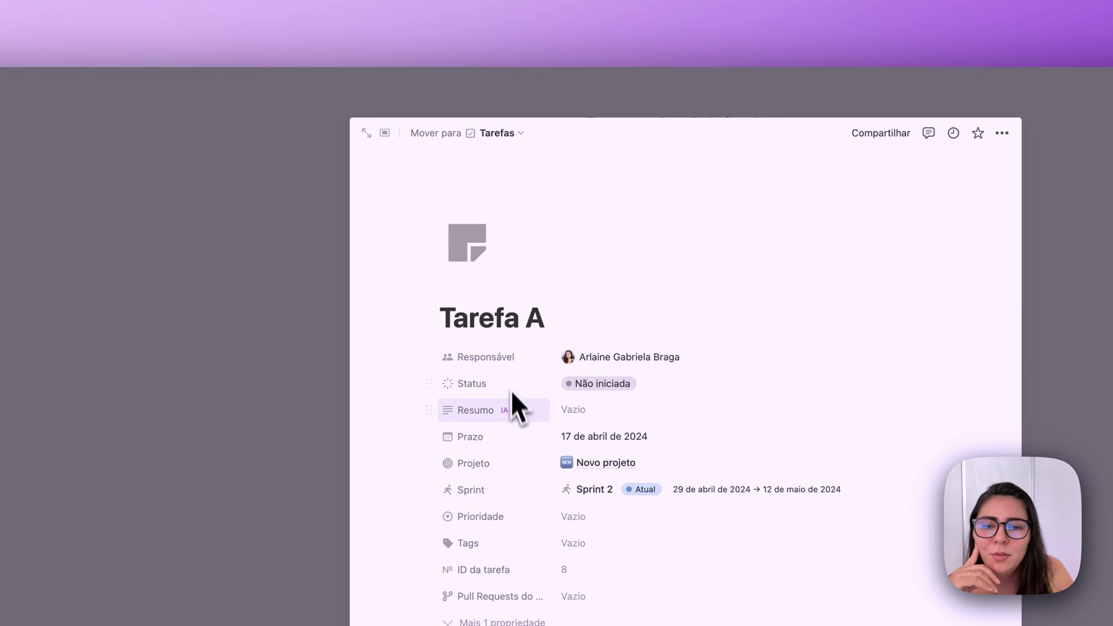
pyautogui.click(305, 624)
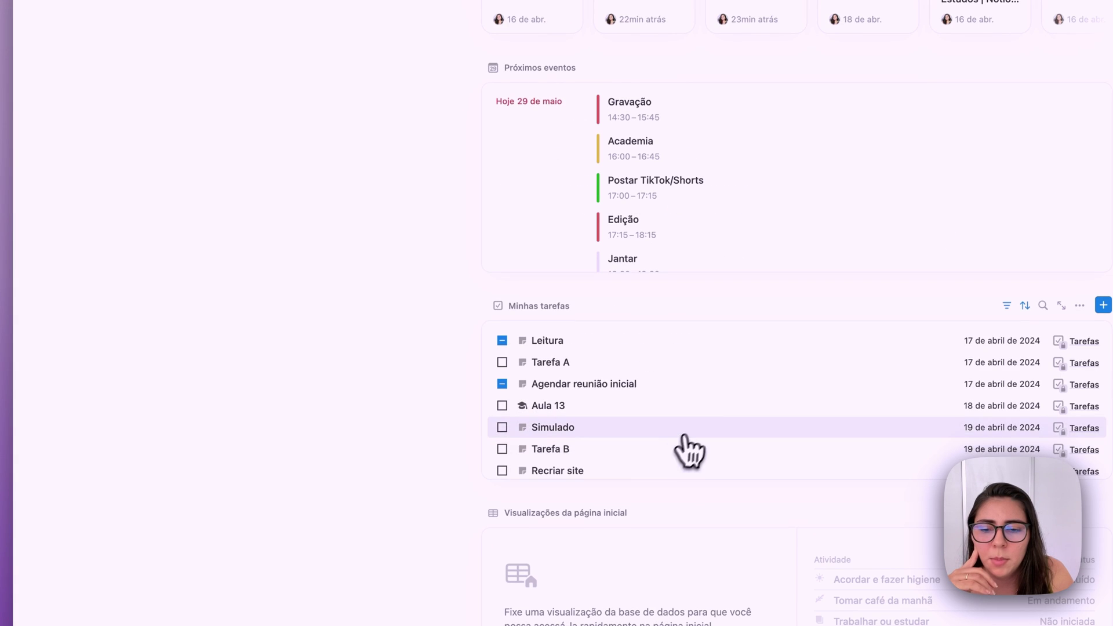
pyautogui.scroll(-10, 701, 441)
pyautogui.click(641, 455)
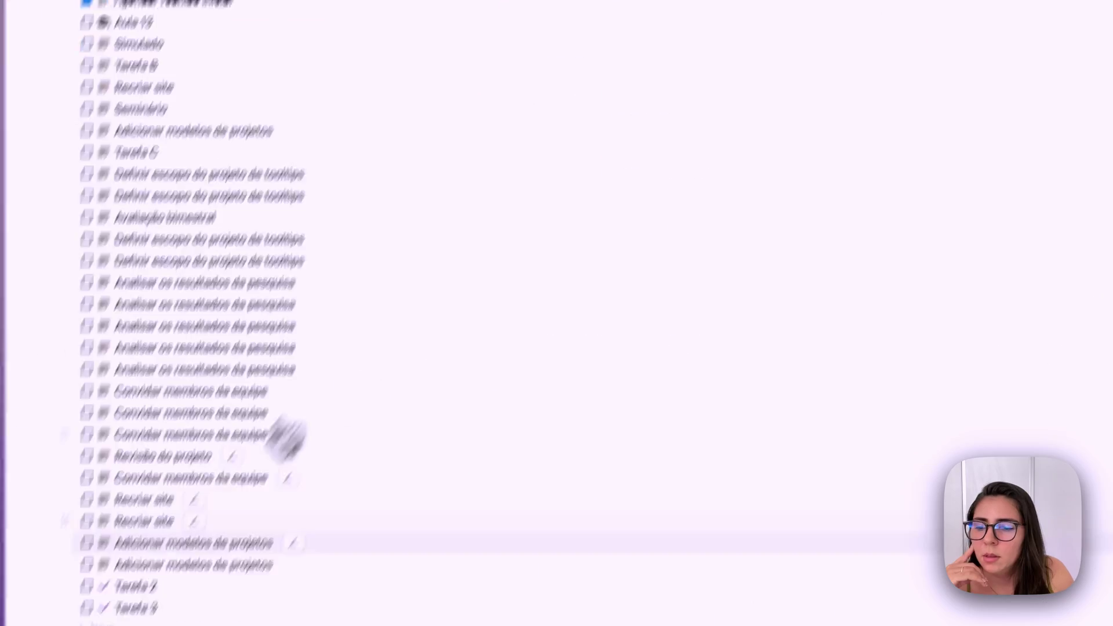
pyautogui.click(192, 590)
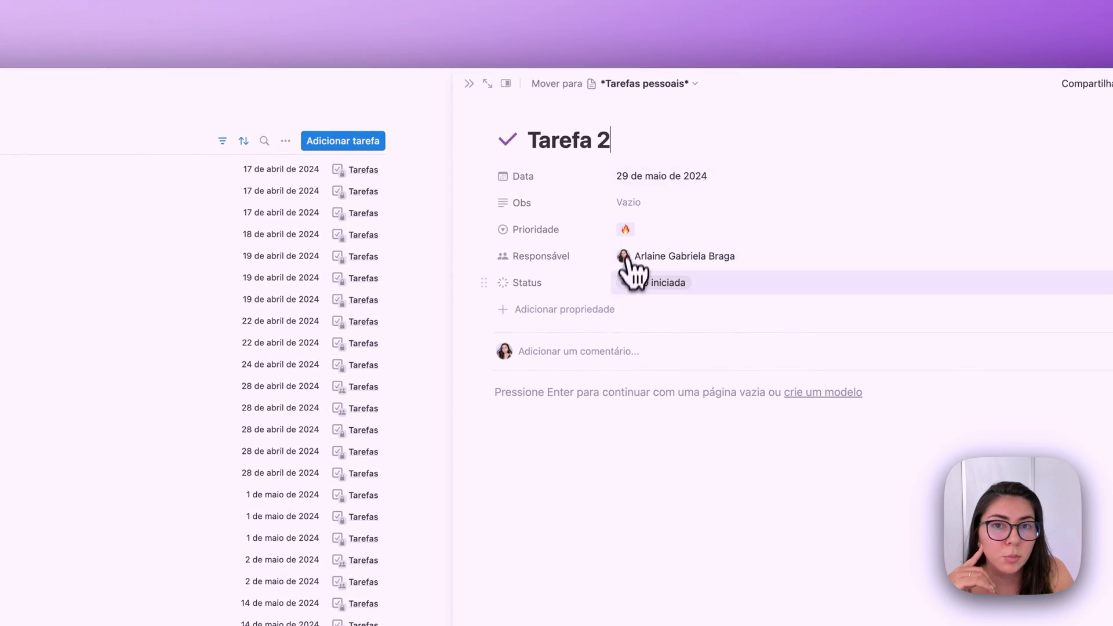
pyautogui.click(469, 84)
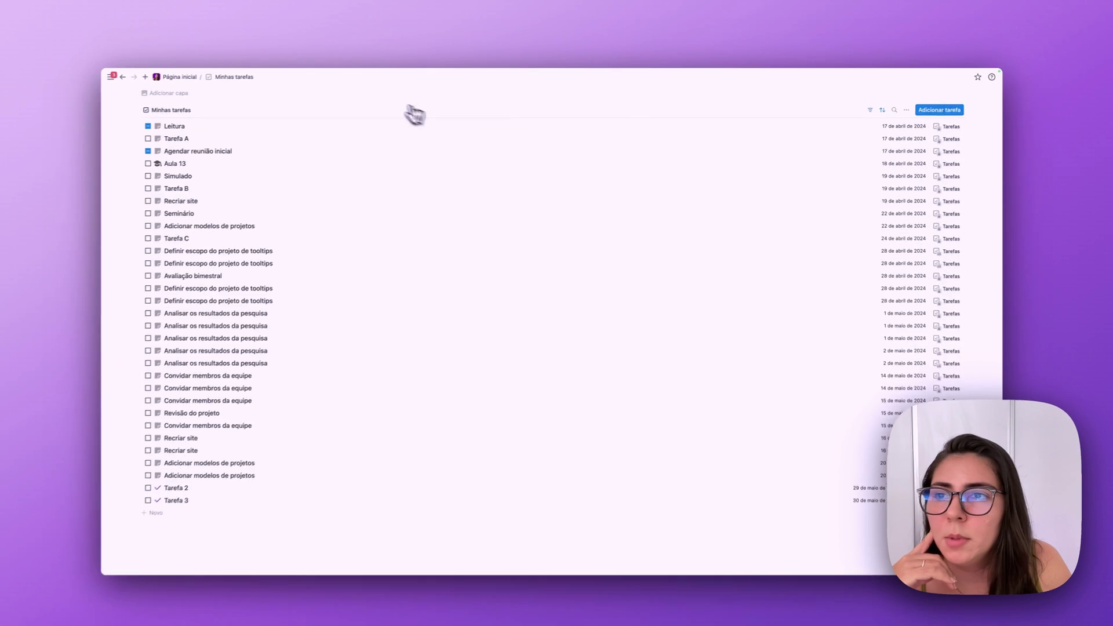
# - Return to the Página inicial and view Tarefa A's details again from the Minhas tarefas widget
pyautogui.click(193, 77)
pyautogui.scroll(-2, 366, 326)
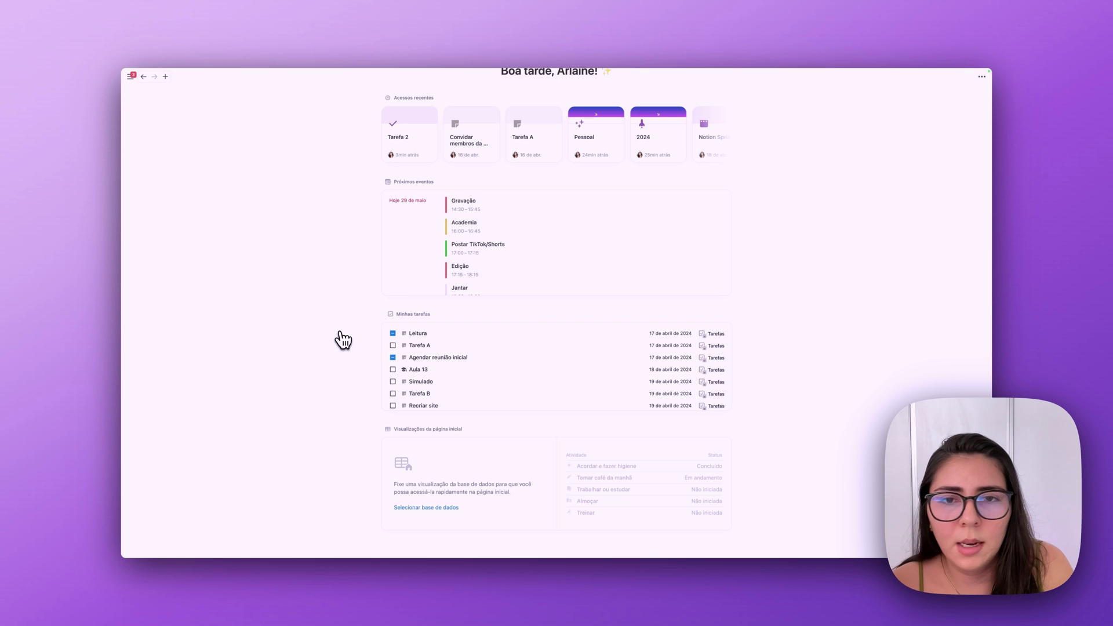
pyautogui.scroll(2, 343, 339)
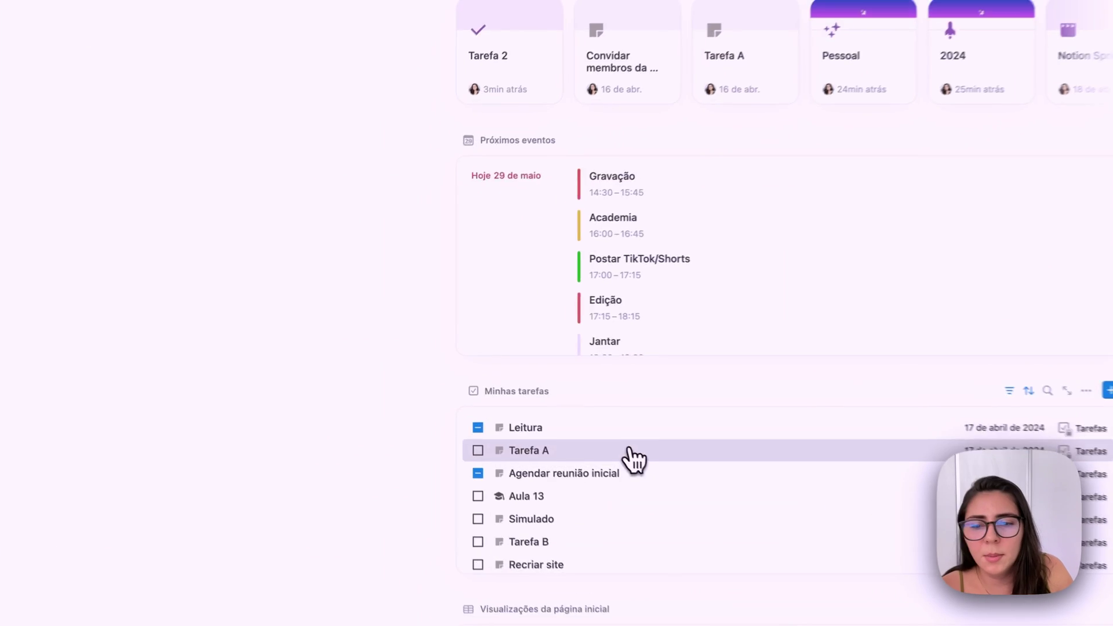
pyautogui.click(498, 385)
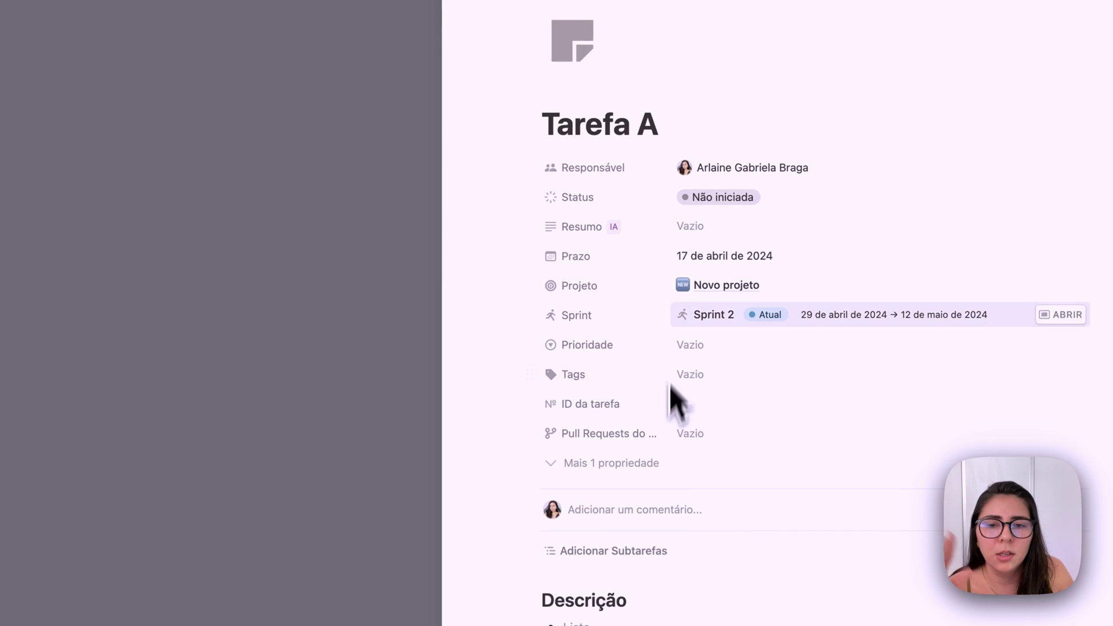
pyautogui.click(342, 405)
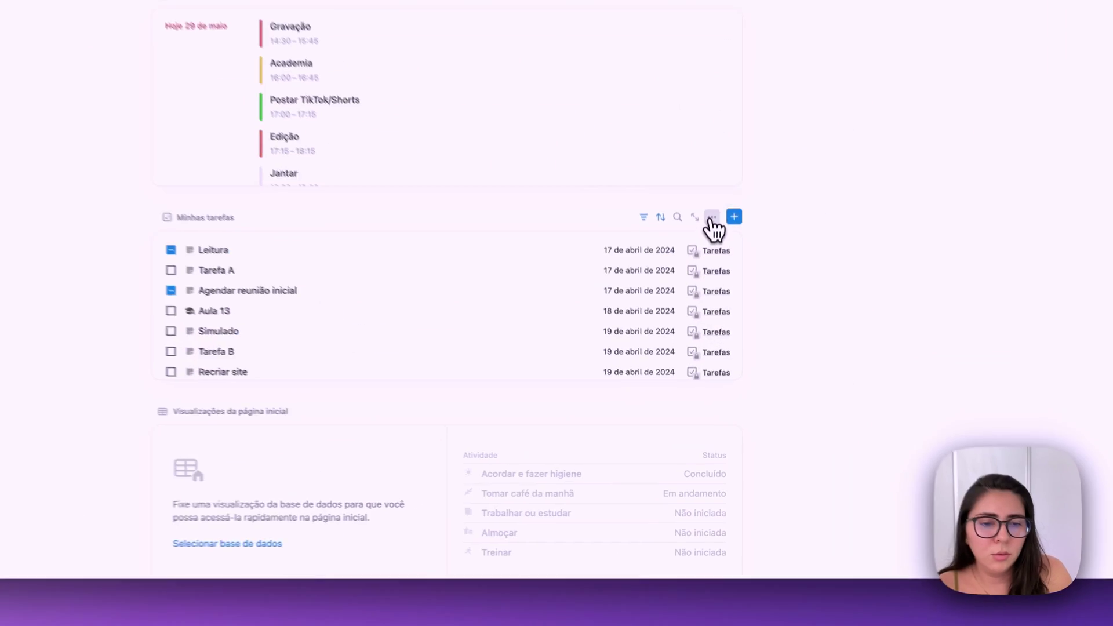
# - Review the layout options and the shown and hidden properties of the Minhas tarefas widget
pyautogui.click(713, 343)
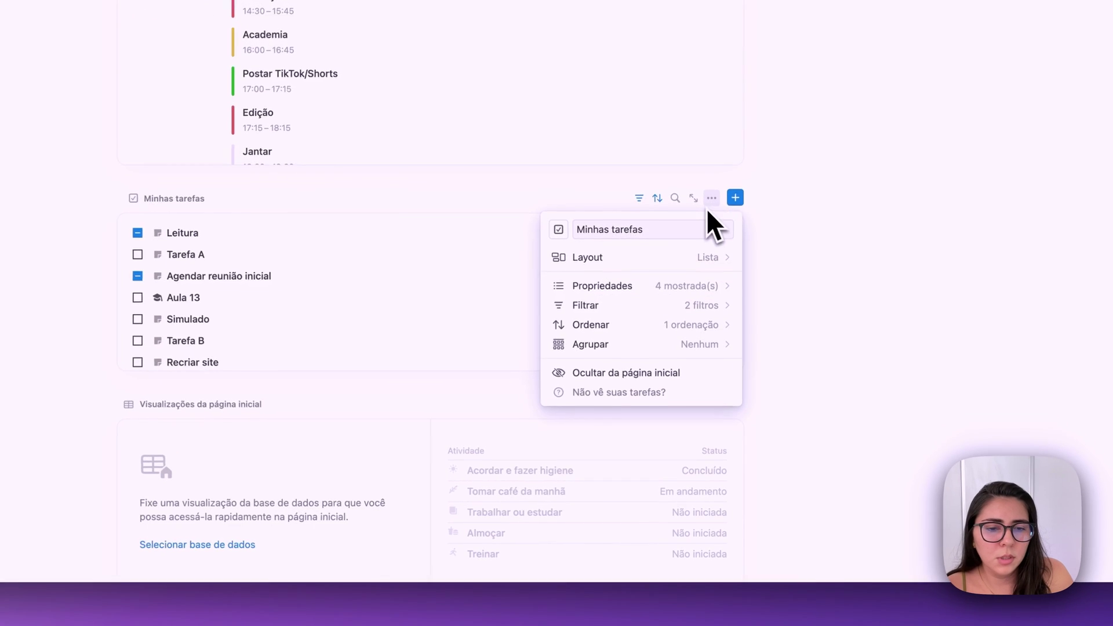
pyautogui.click(721, 269)
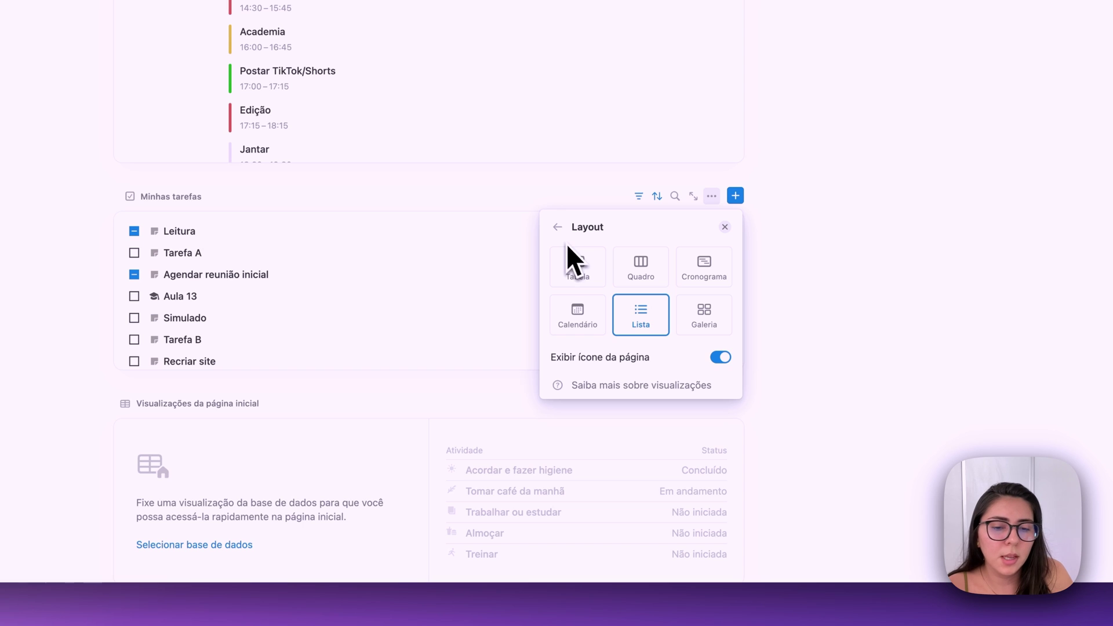
pyautogui.click(558, 227)
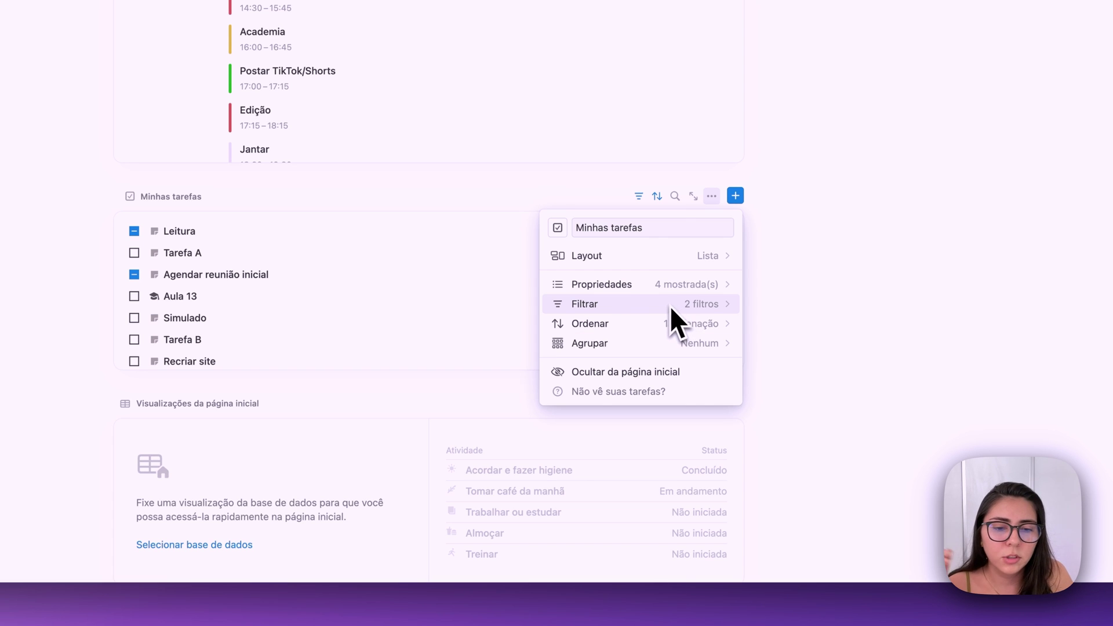
pyautogui.click(696, 290)
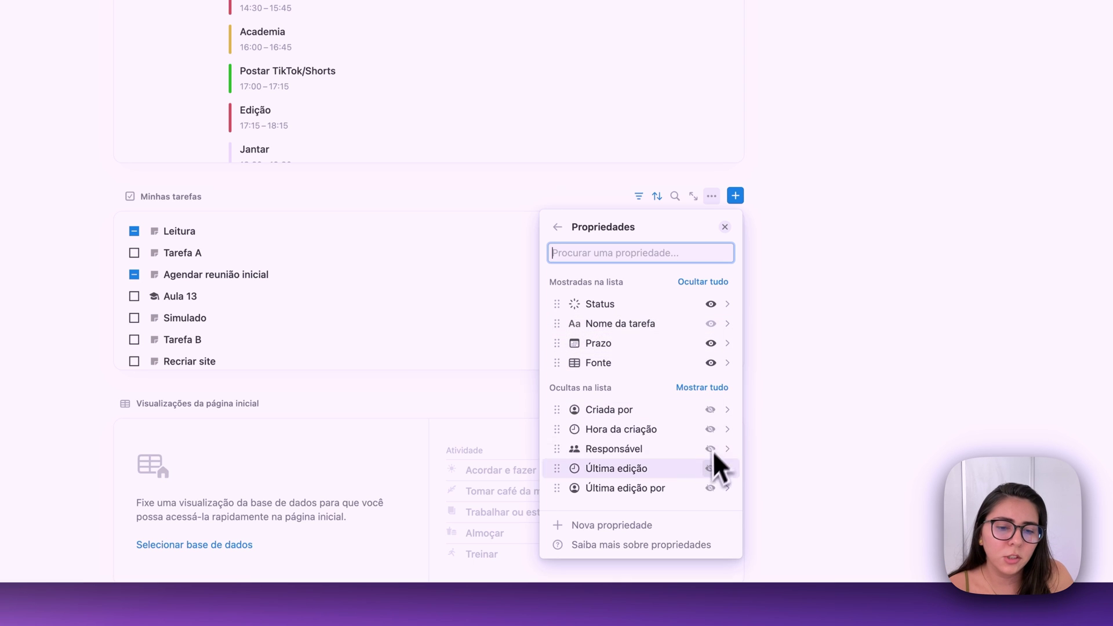
pyautogui.press('Down')
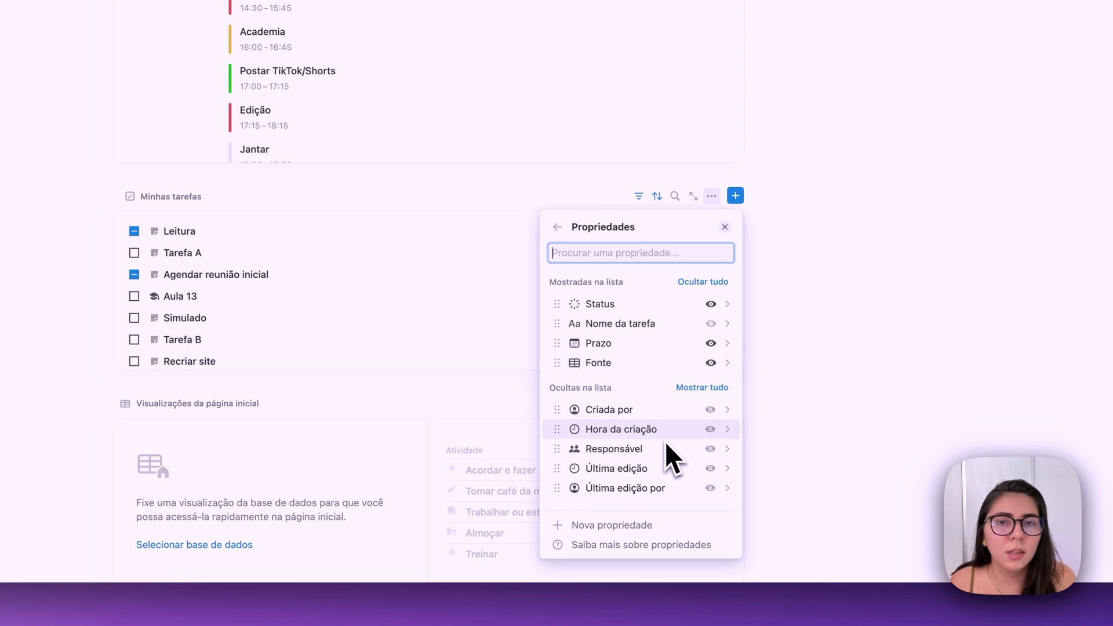
pyautogui.click(724, 227)
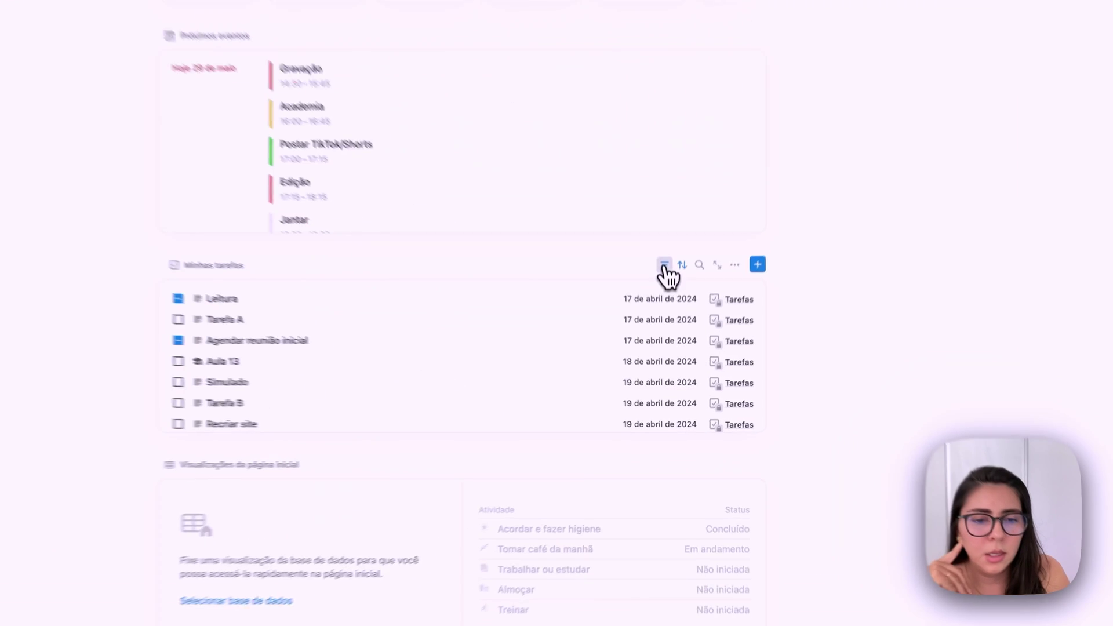
# - Convert the Responsável filter of the Minhas tarefas widget into an advanced filter
pyautogui.click(664, 265)
pyautogui.click(699, 322)
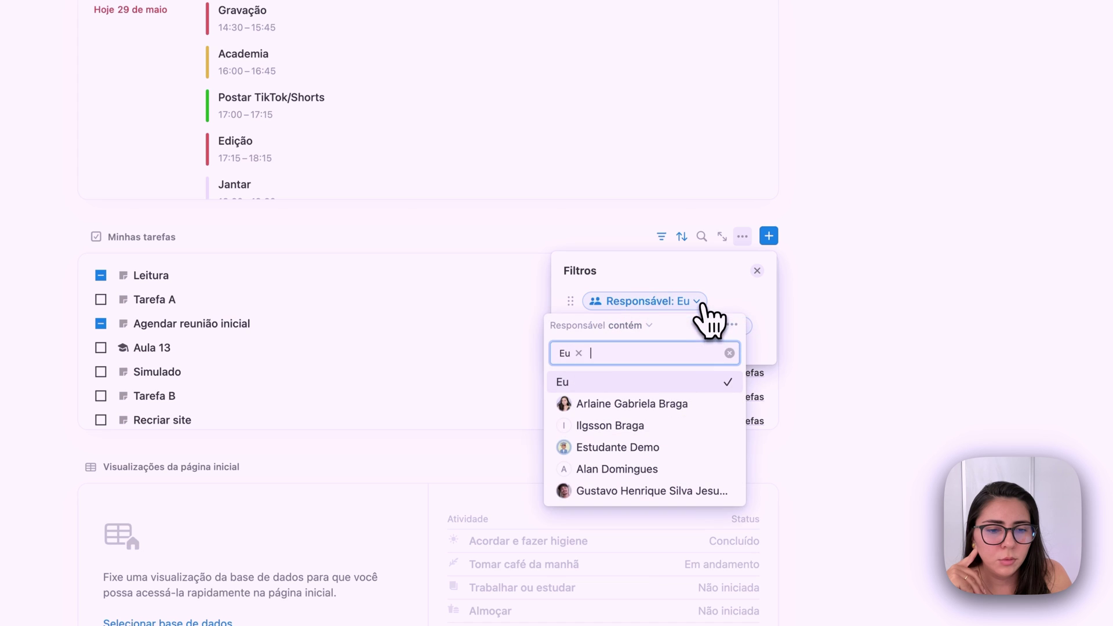
pyautogui.click(732, 323)
pyautogui.click(780, 353)
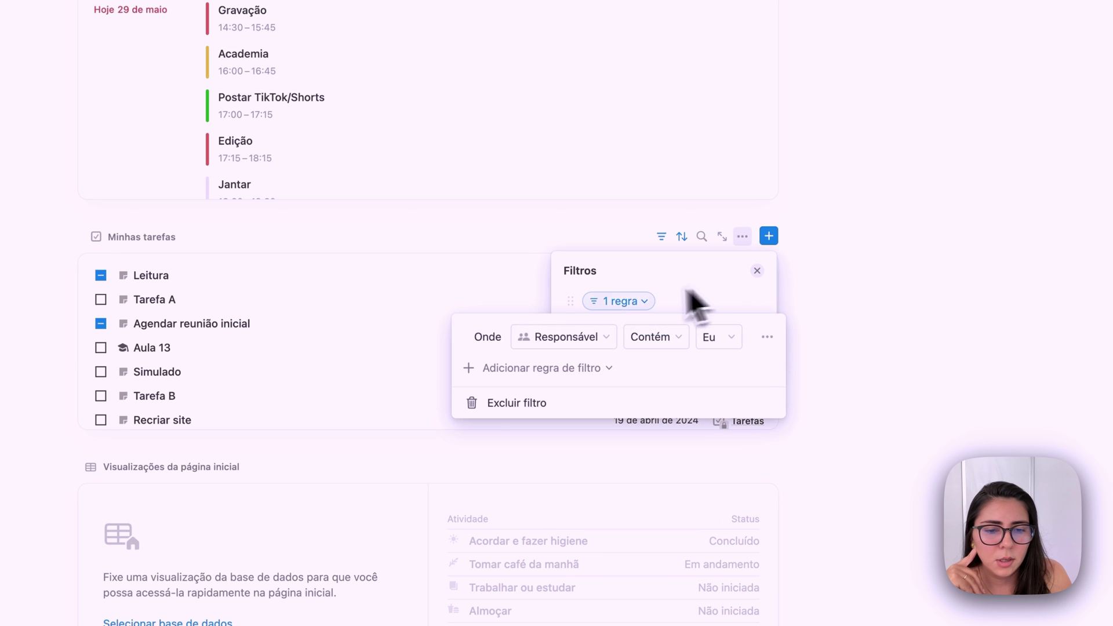
# - Add a second rule to the Minhas tarefas filter requiring that Fonte É *Tarefas pessoais*
pyautogui.click(509, 369)
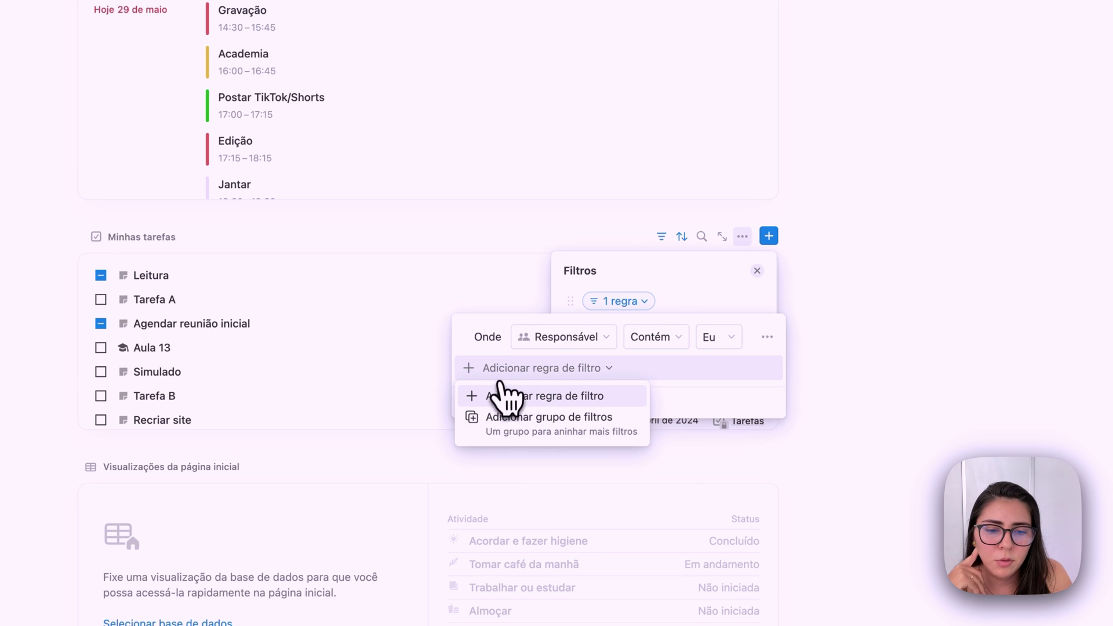
pyautogui.click(507, 396)
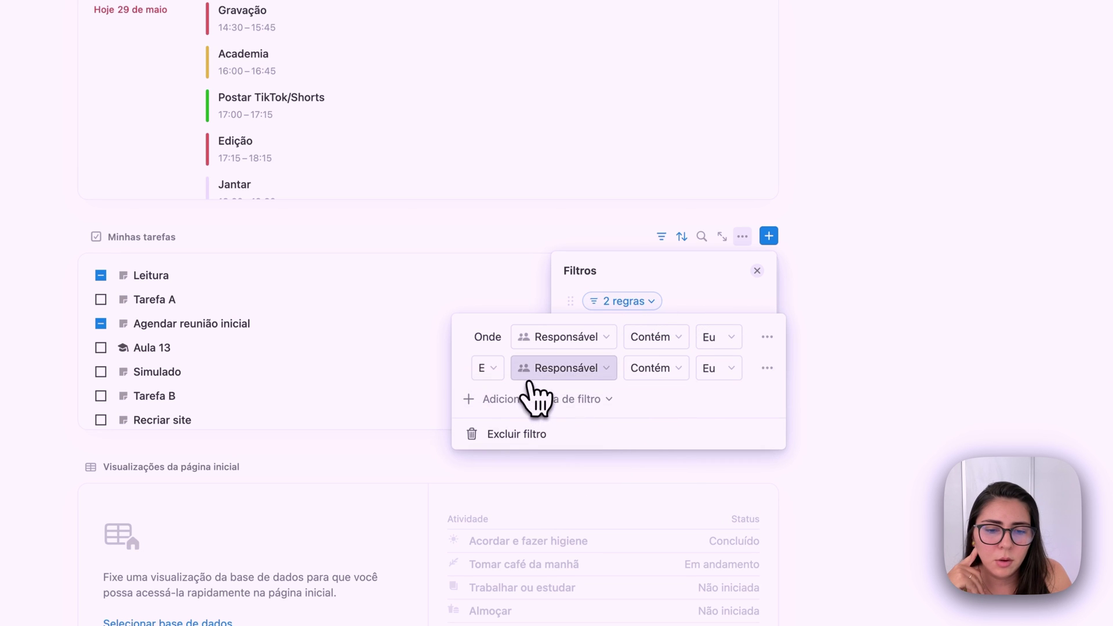
pyautogui.click(568, 373)
pyautogui.click(526, 476)
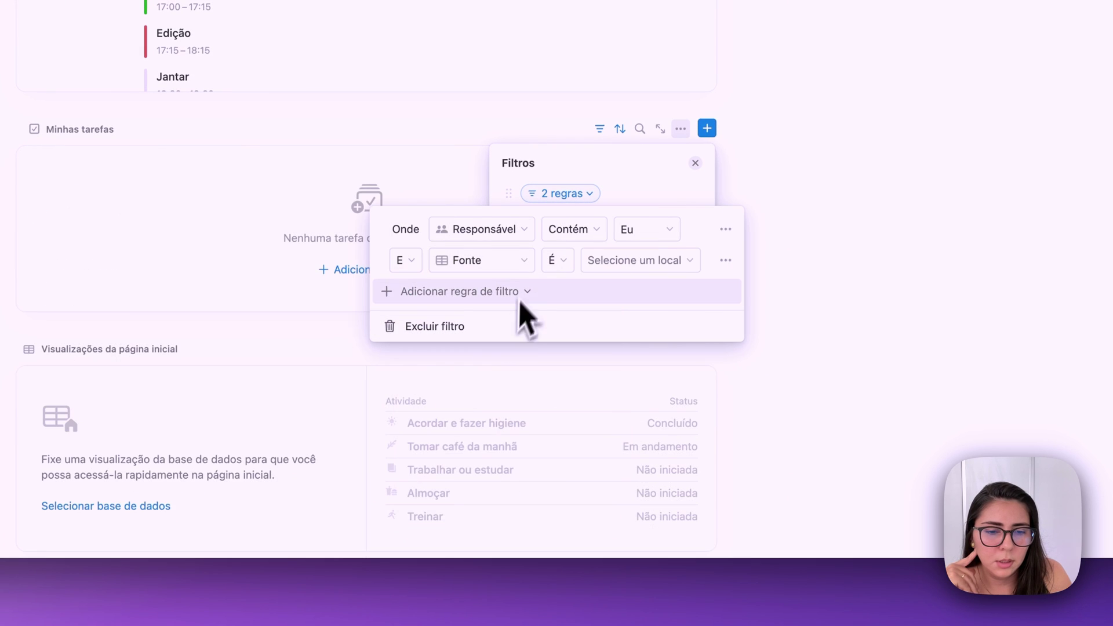
pyautogui.click(610, 262)
pyautogui.click(600, 321)
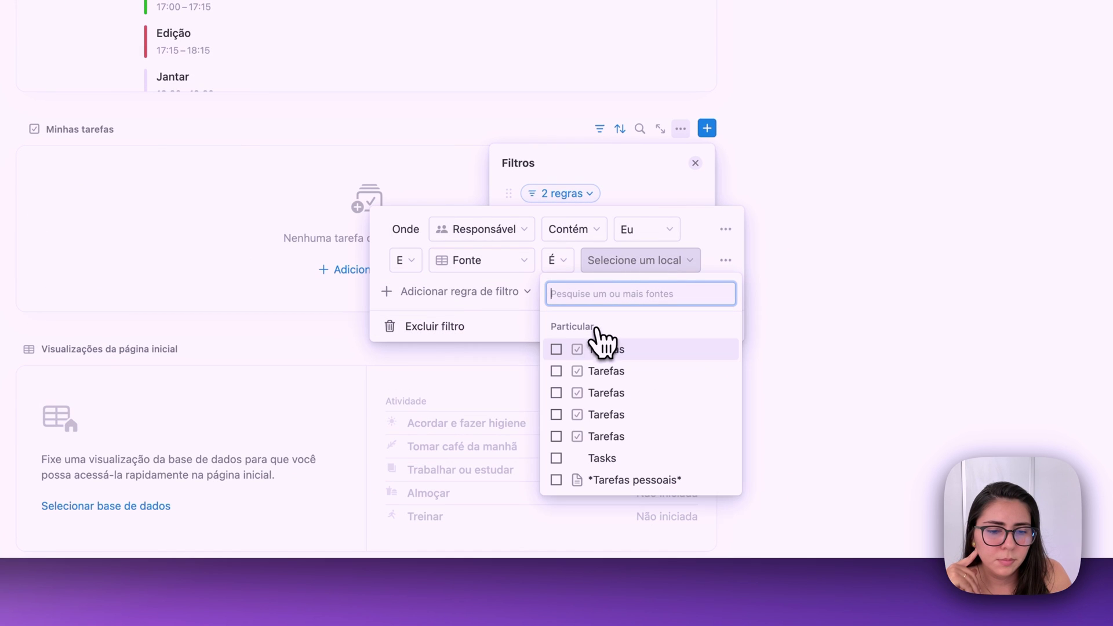
pyautogui.click(556, 480)
pyautogui.press('Escape')
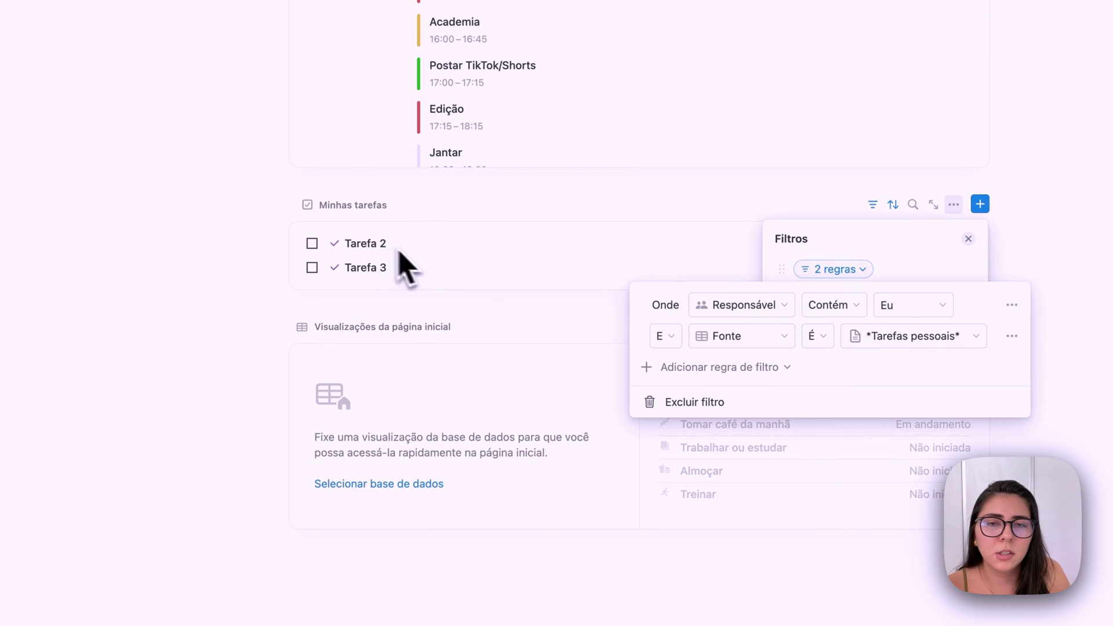
# - Try joining the two Minhas tarefas filter rules with Ou, and return the connector to E
pyautogui.click(671, 340)
pyautogui.click(655, 406)
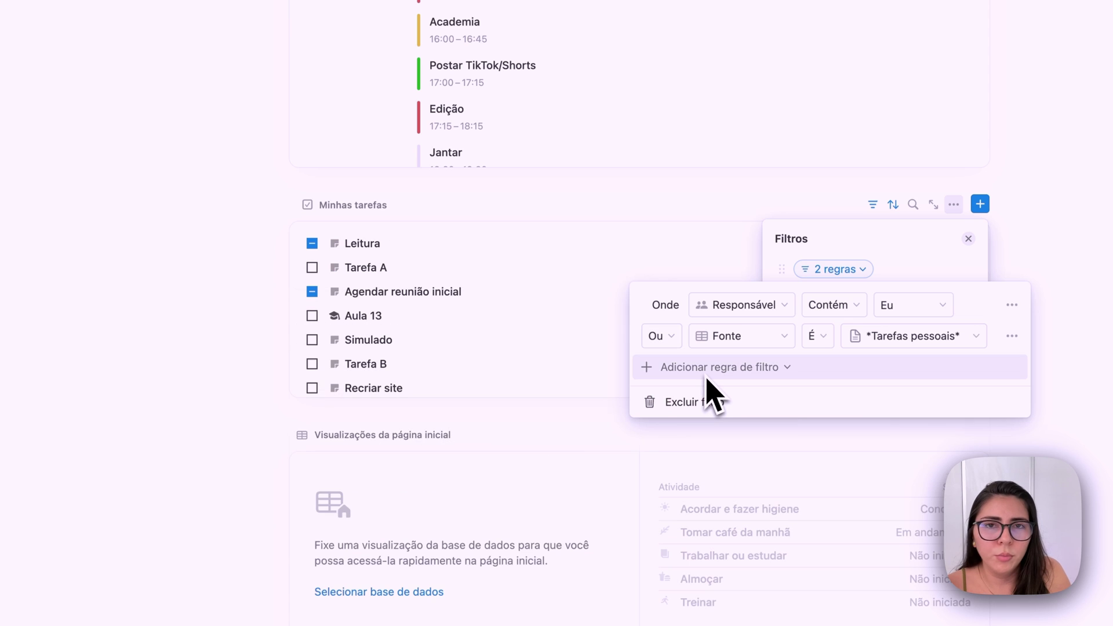
pyautogui.click(661, 342)
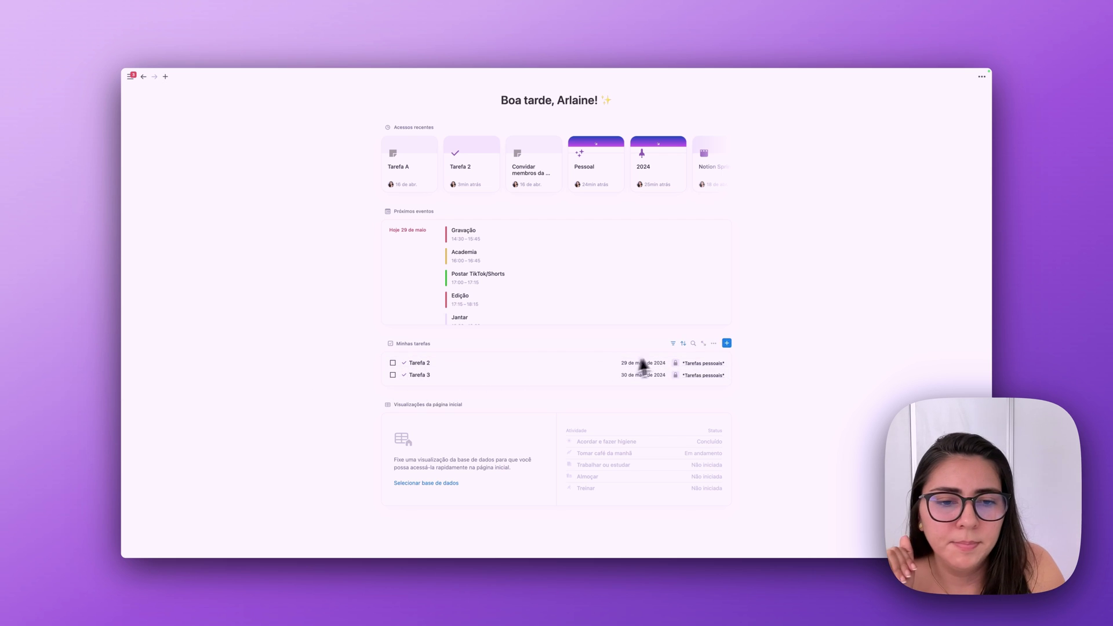
# - Pin the existing Menu de Leitura view of the [MENU DE LEITURA - L20 - DB] database to the home page
pyautogui.scroll(-1, 474, 497)
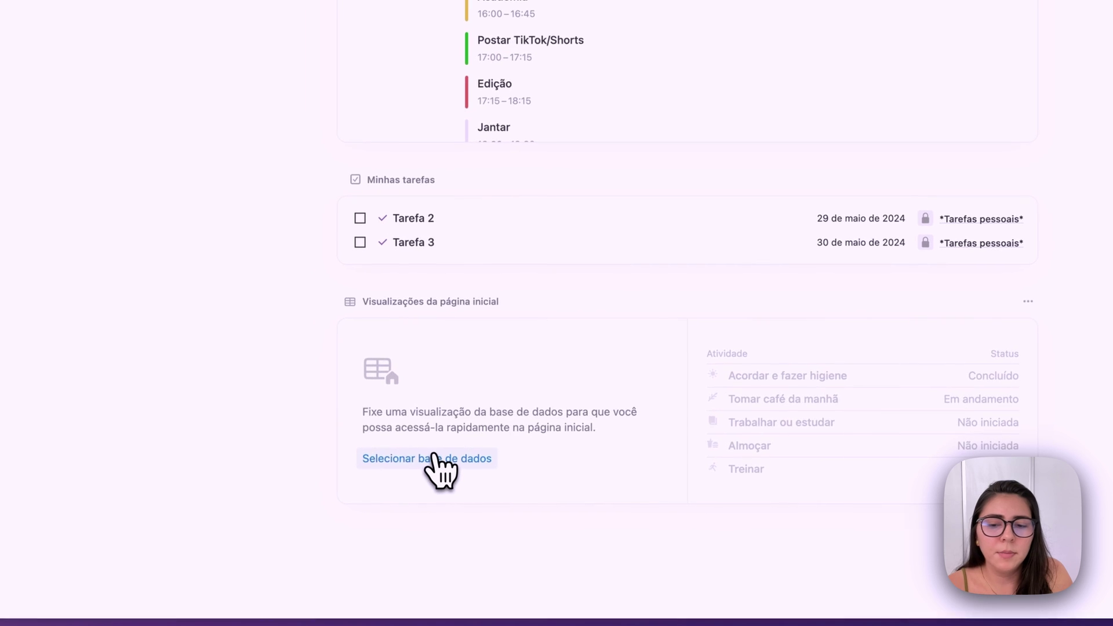
pyautogui.click(439, 459)
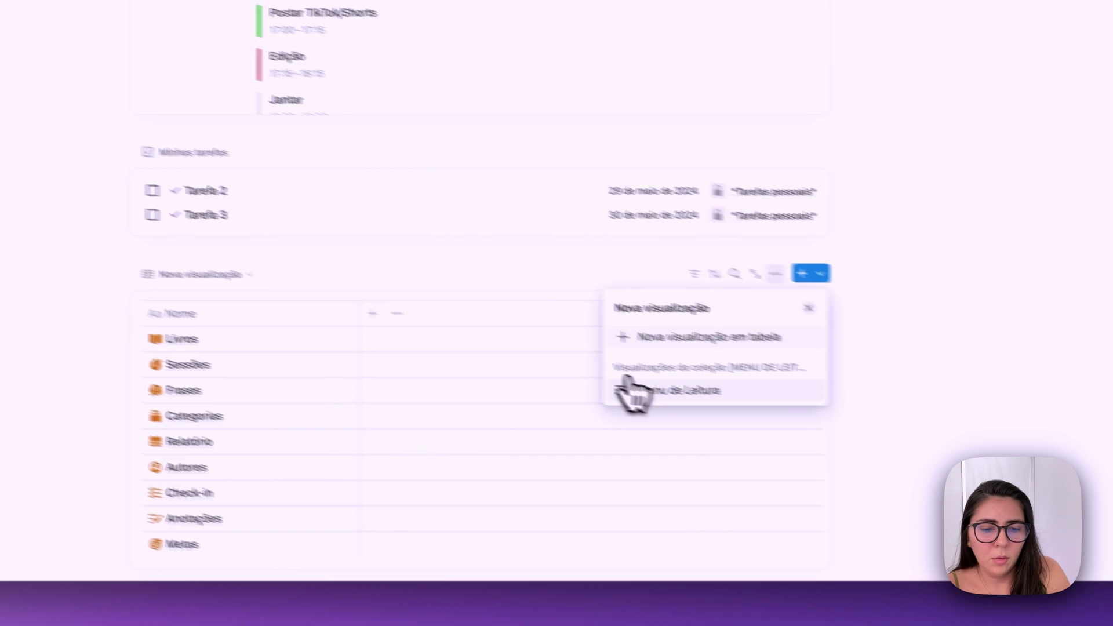
pyautogui.click(638, 390)
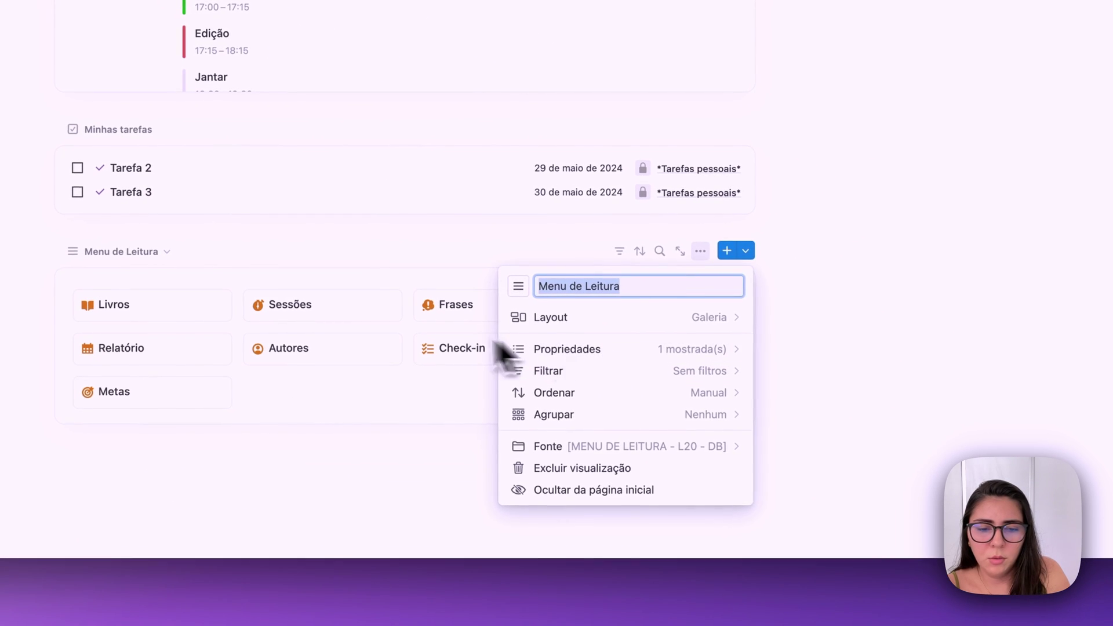
pyautogui.press('Escape')
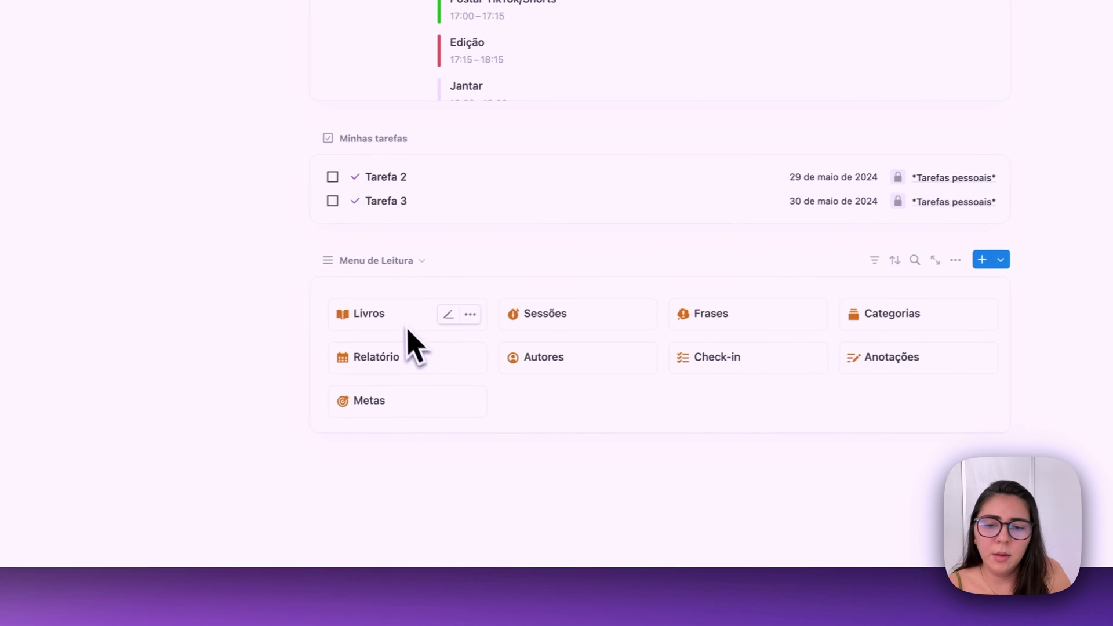
pyautogui.click(406, 271)
pyautogui.click(365, 359)
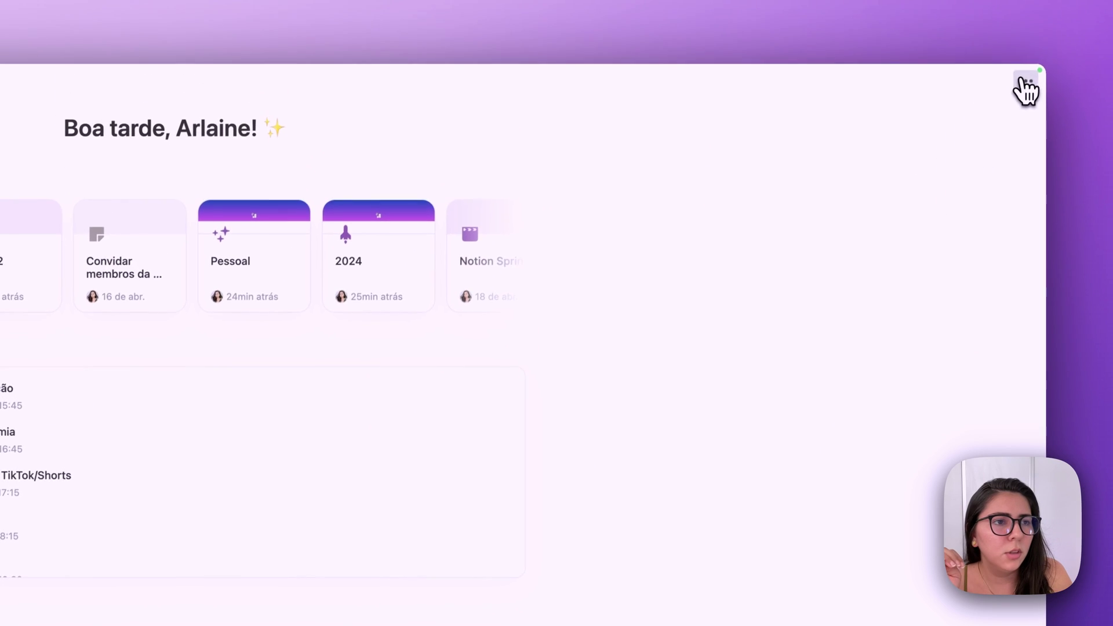
# - Set Página inicial as the default start page in the home page options
pyautogui.click(982, 76)
pyautogui.moveTo(969, 115)
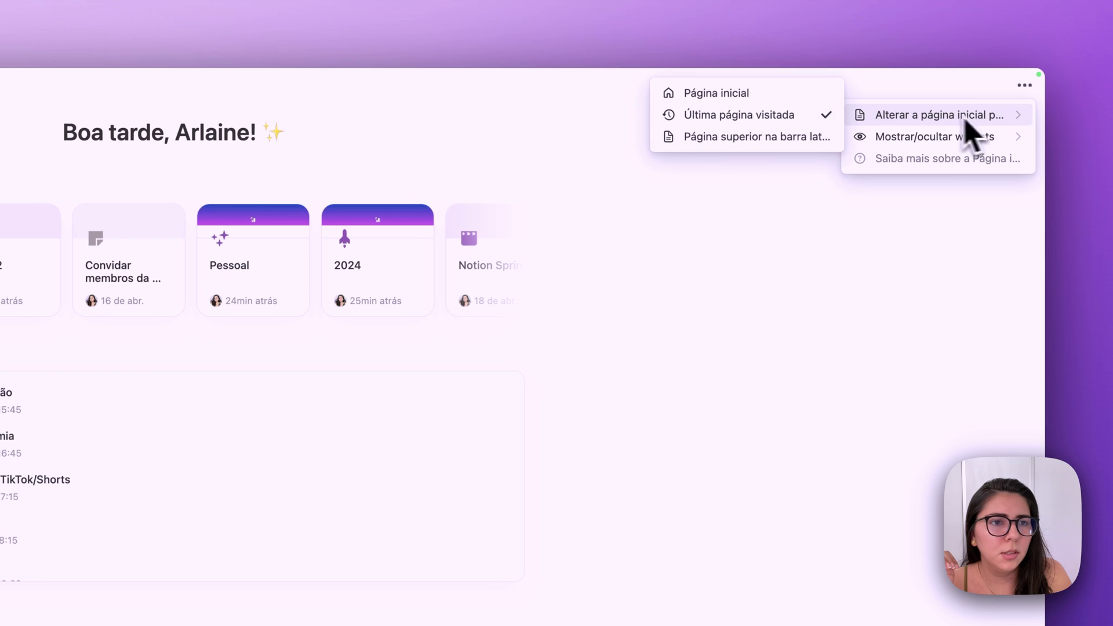
pyautogui.click(752, 96)
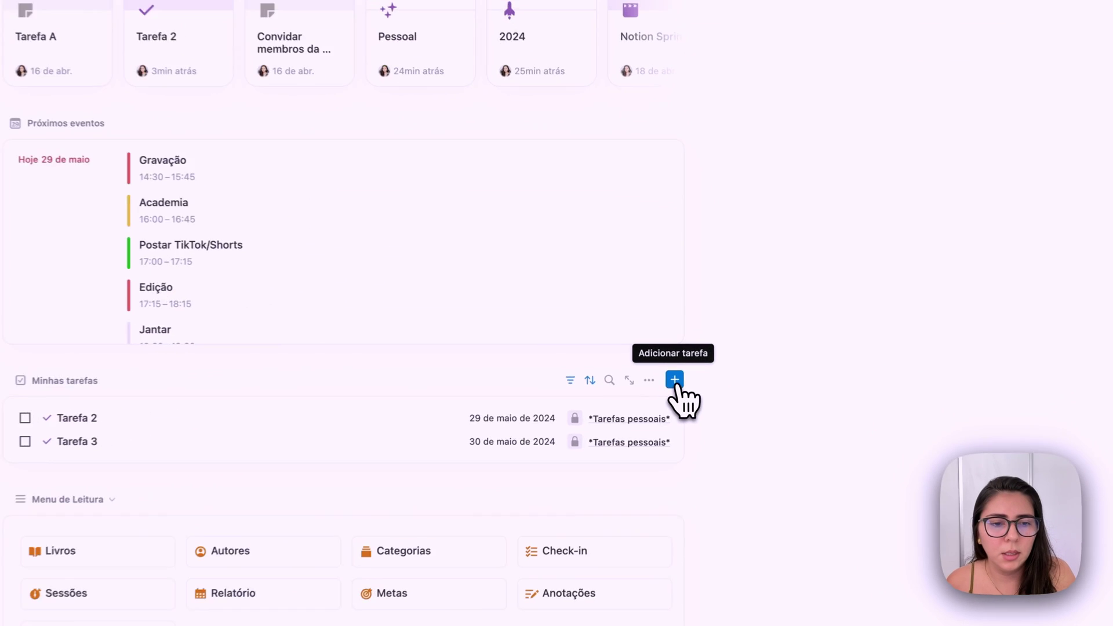
# - Add a task from Minhas tarefas to the *Tarefas pessoais* database, titled Tarefa AAA with the Data 29/05/2024
pyautogui.click(728, 345)
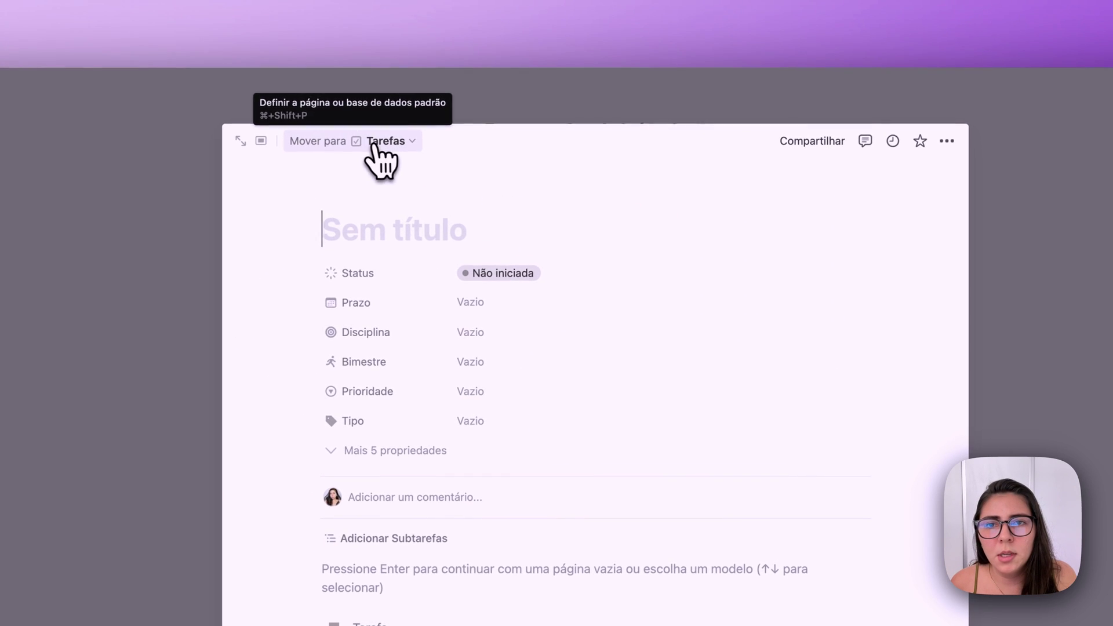
pyautogui.click(380, 145)
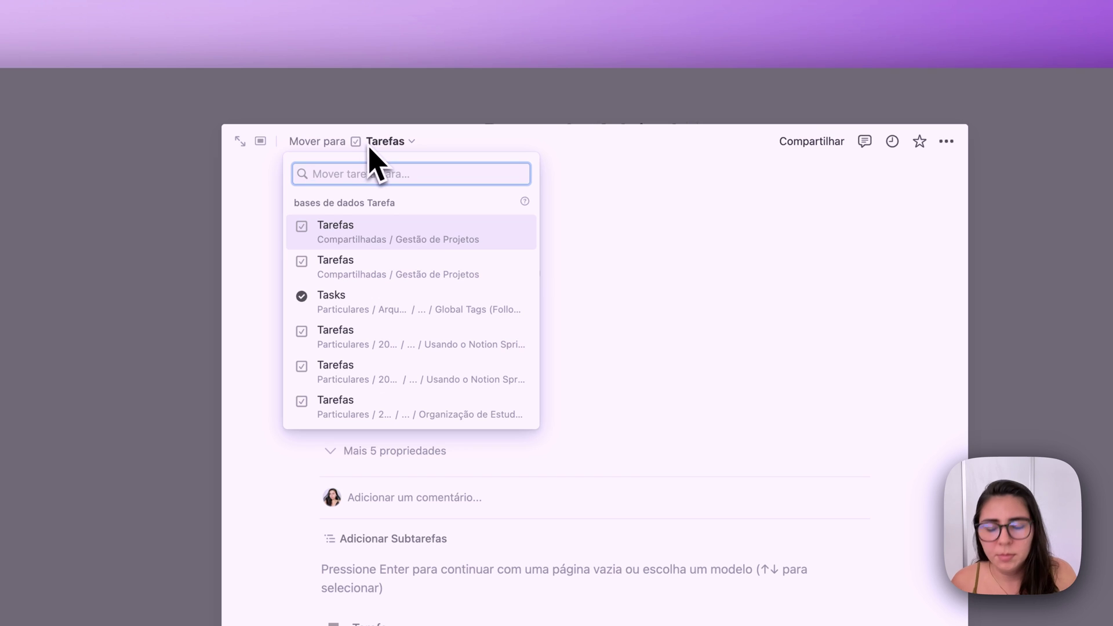
pyautogui.write('*tarefas')
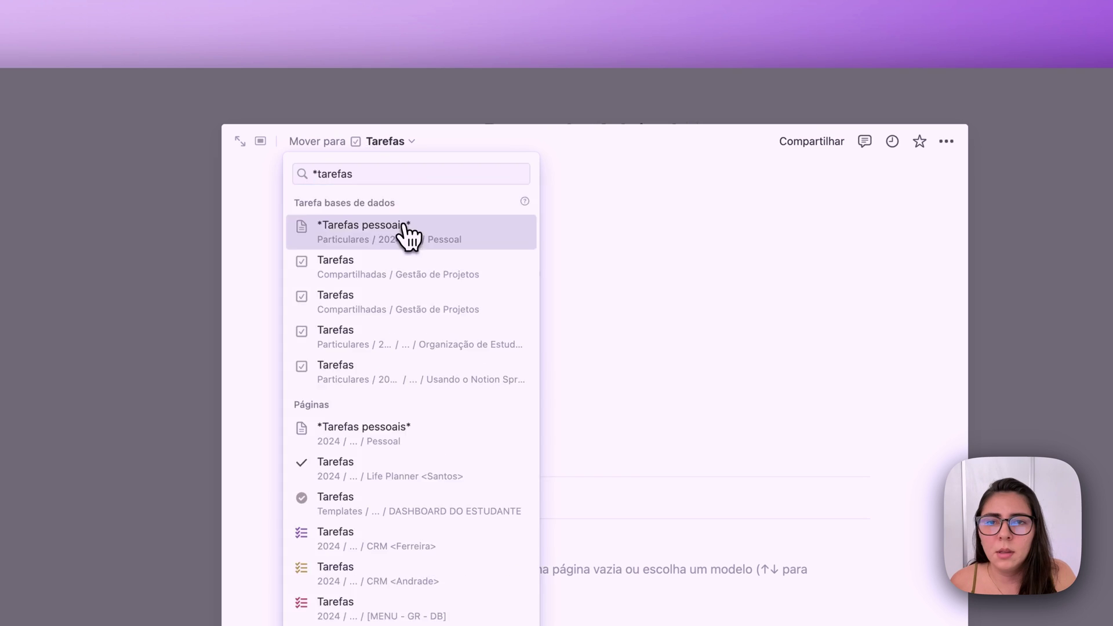
pyautogui.click(405, 232)
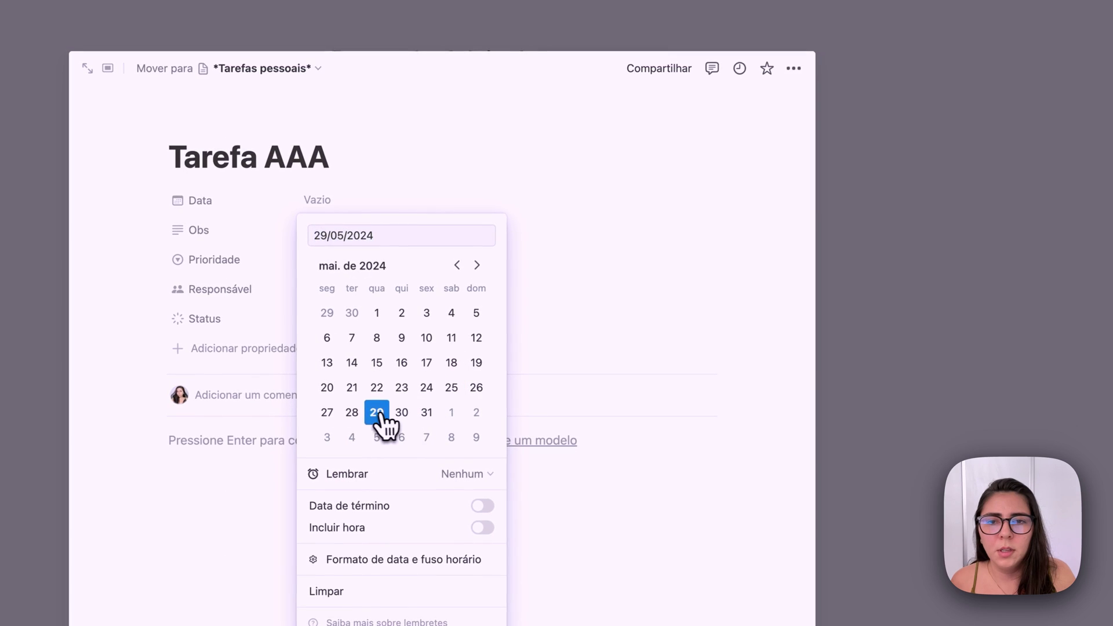
pyautogui.click(377, 414)
pyautogui.click(576, 329)
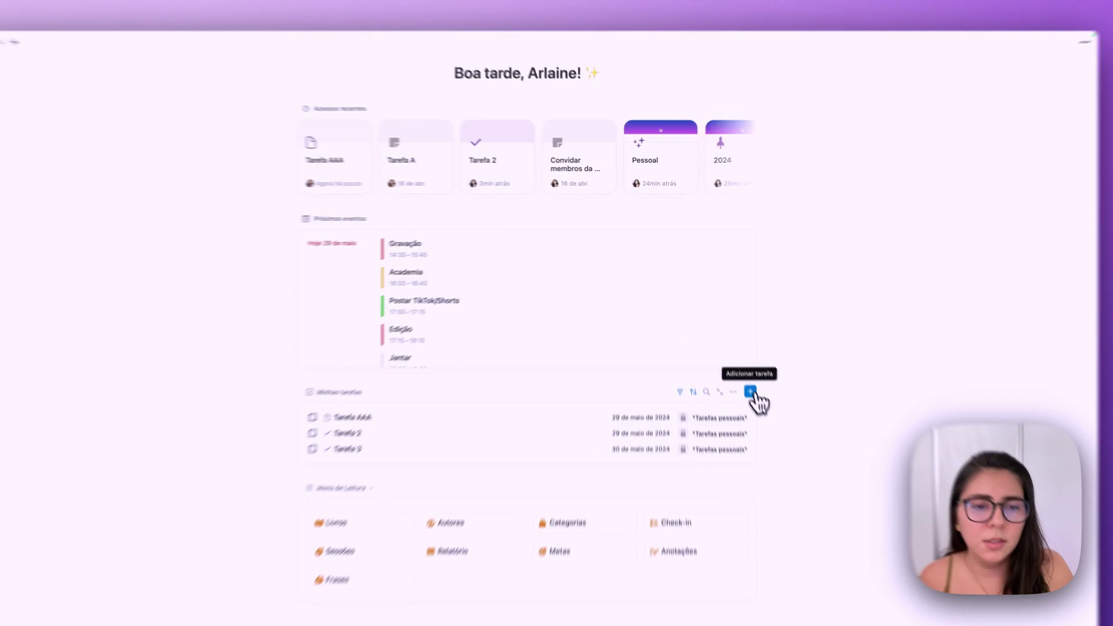
# - Create another blank task from Minhas tarefas to review its destination databases, and delete it
pyautogui.click(736, 353)
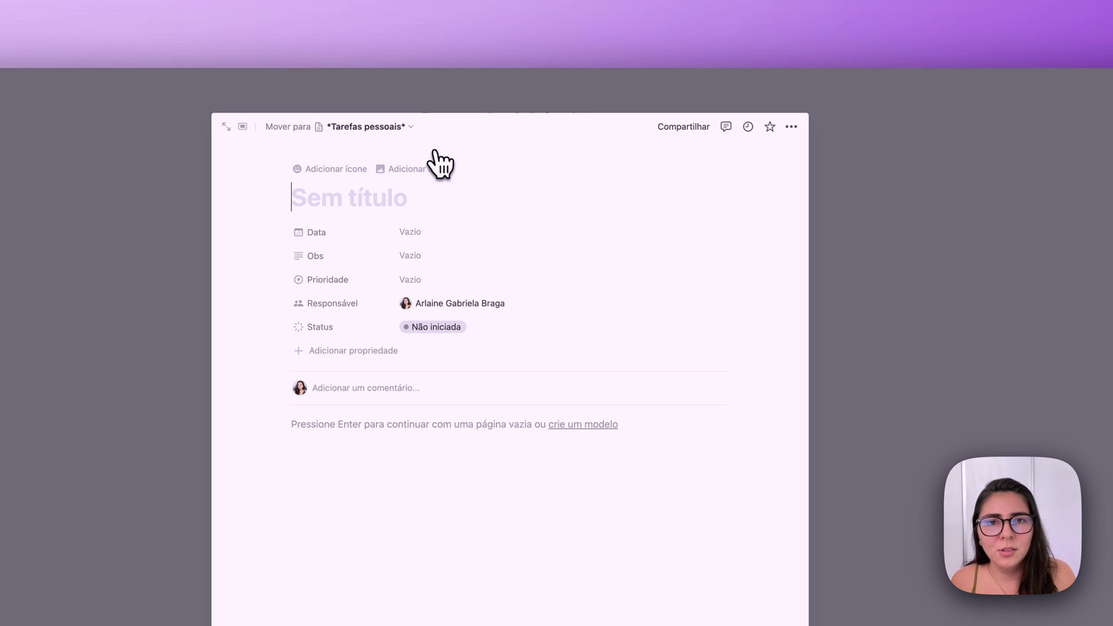
pyautogui.click(401, 129)
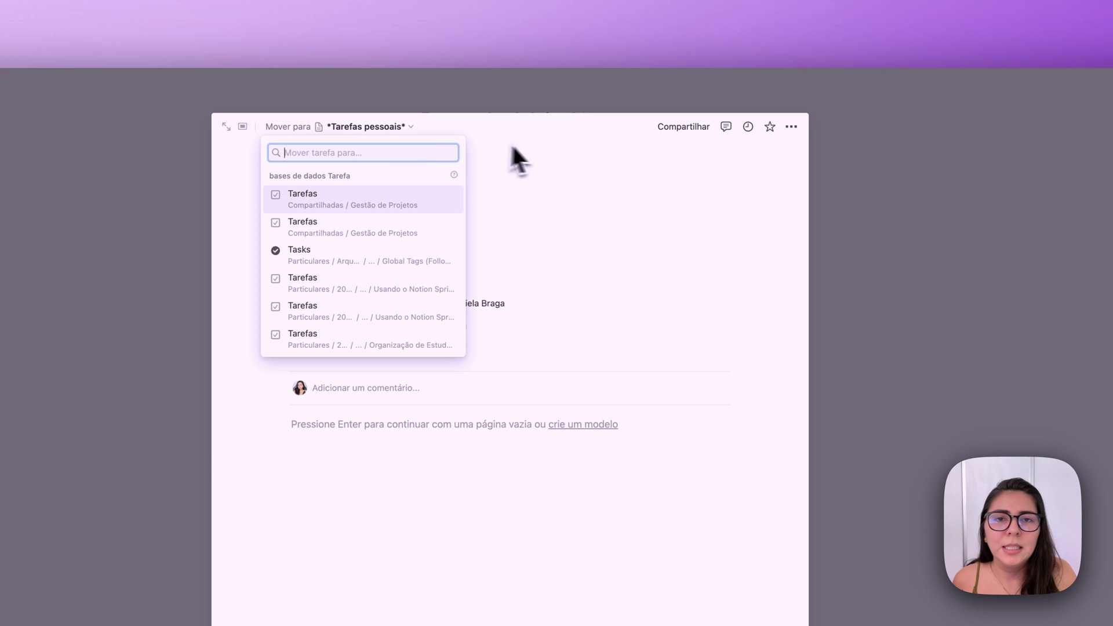
pyautogui.click(540, 150)
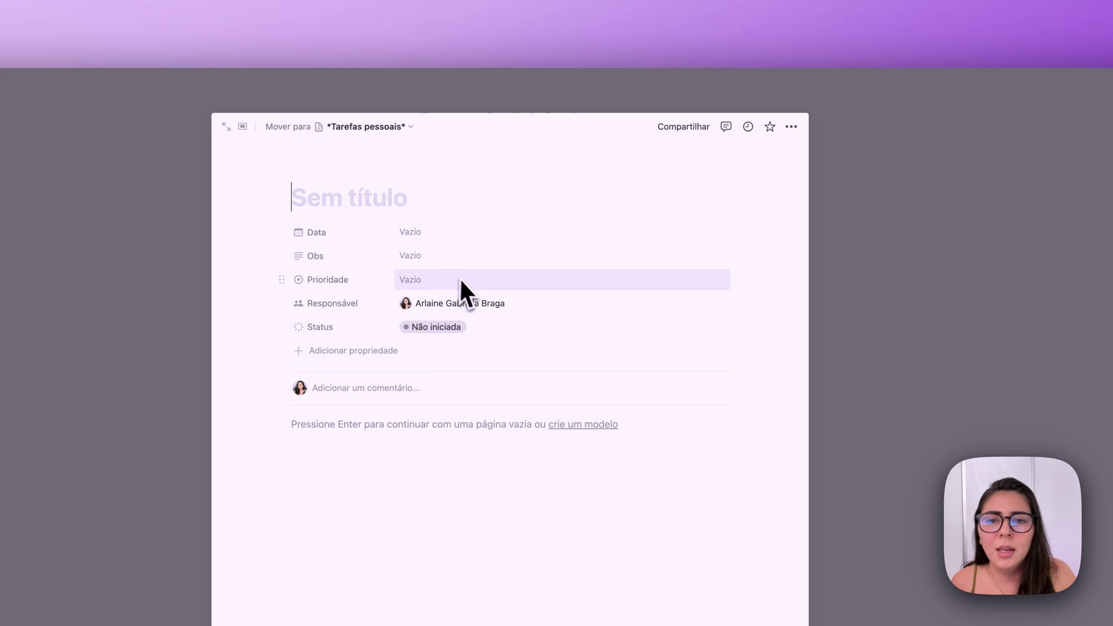
pyautogui.click(792, 126)
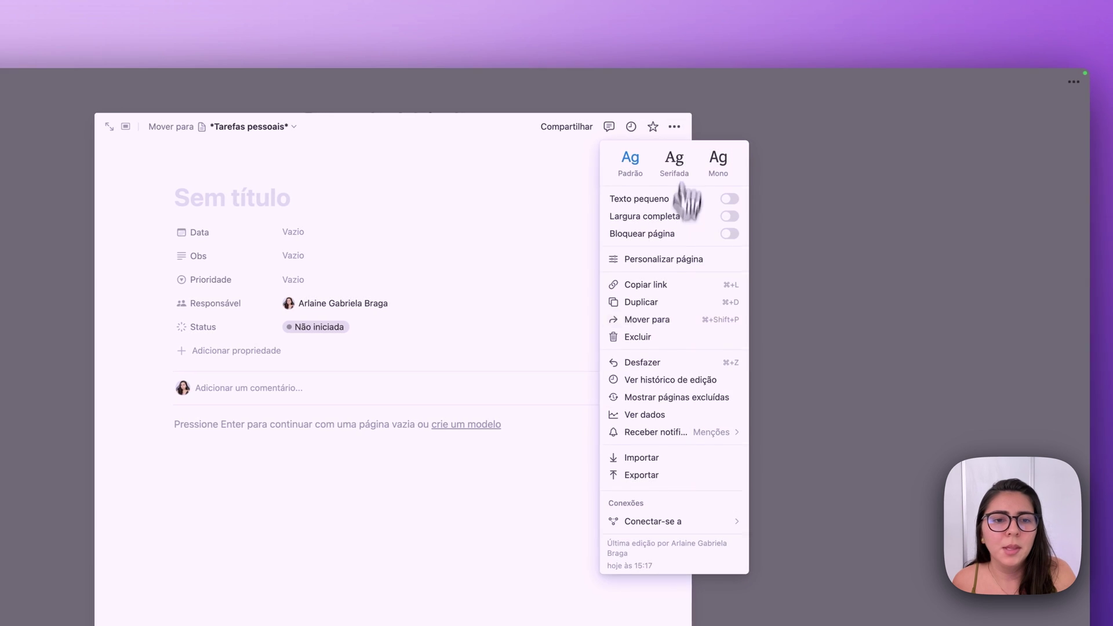
pyautogui.click(646, 347)
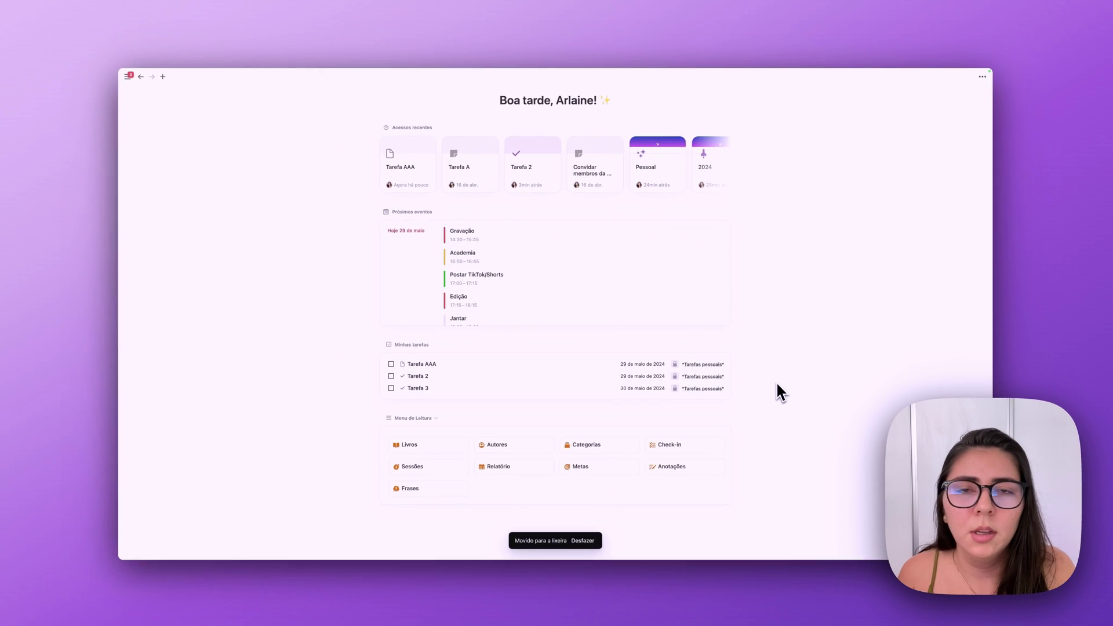